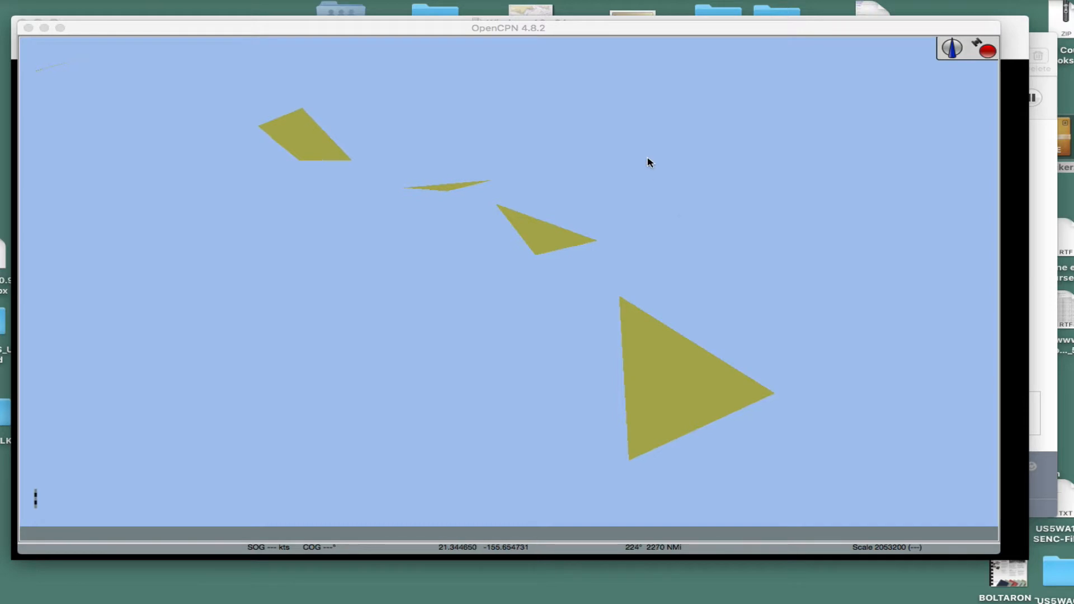
Step: Examine the crude basemap outlines of the Hawaiian Islands and the North American west coast at several scales
left_click(684, 199)
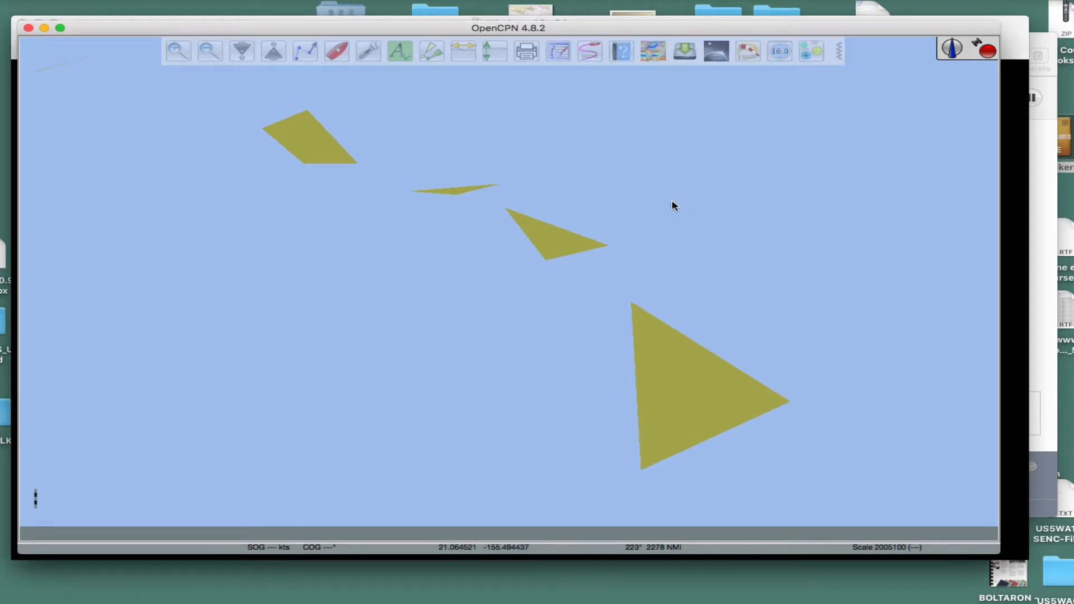
scroll(609, 252, "down", 2)
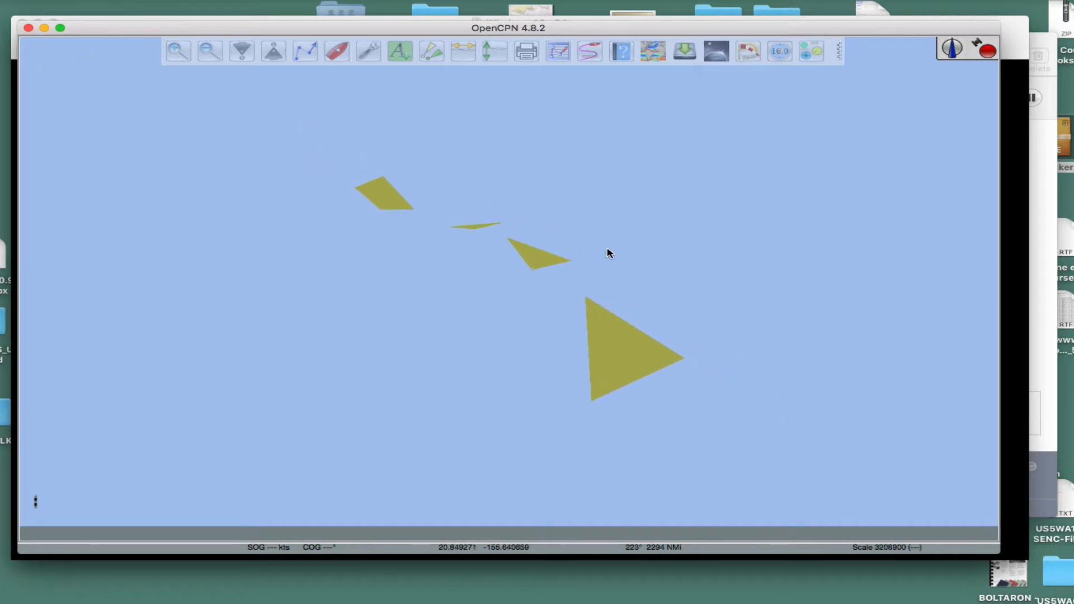
scroll(608, 249, "down", 6)
left_click_drag(640, 232, 417, 328)
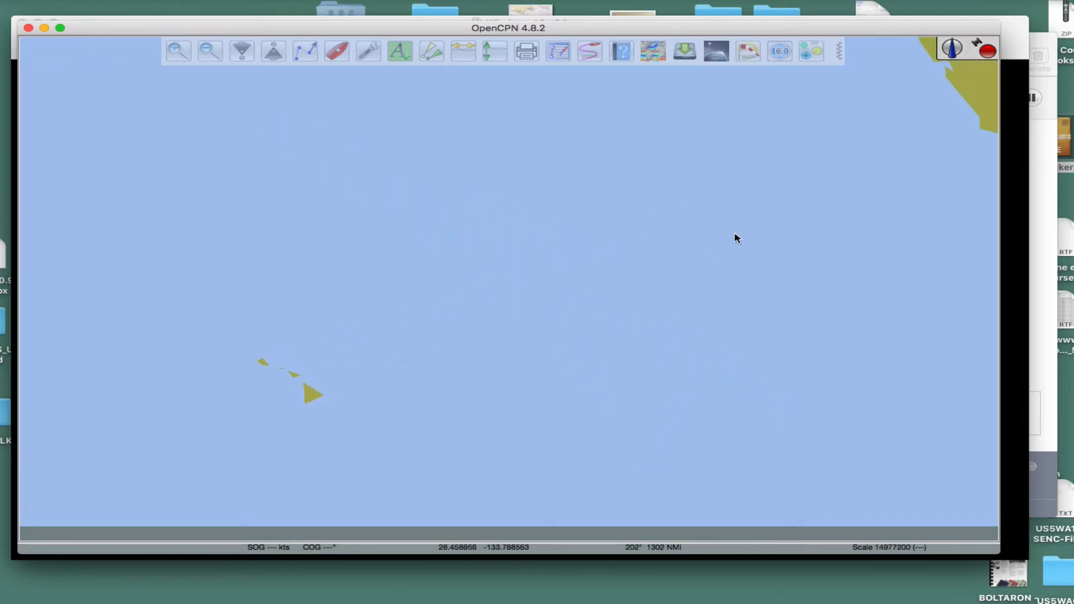
scroll(740, 237, "down", 3)
scroll(739, 237, "up", 2)
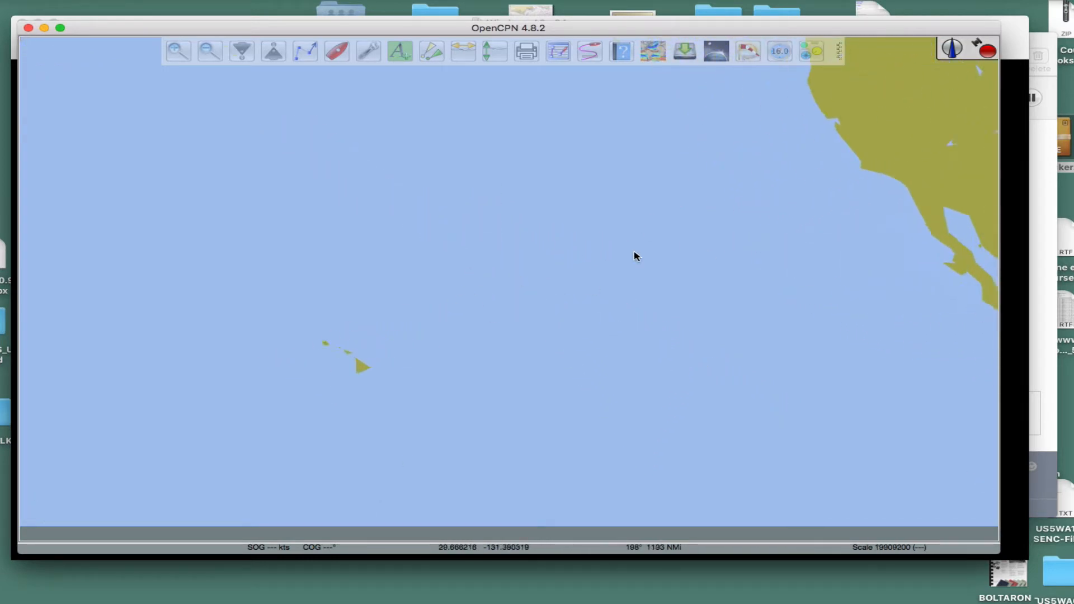
scroll(634, 257, "up", 7)
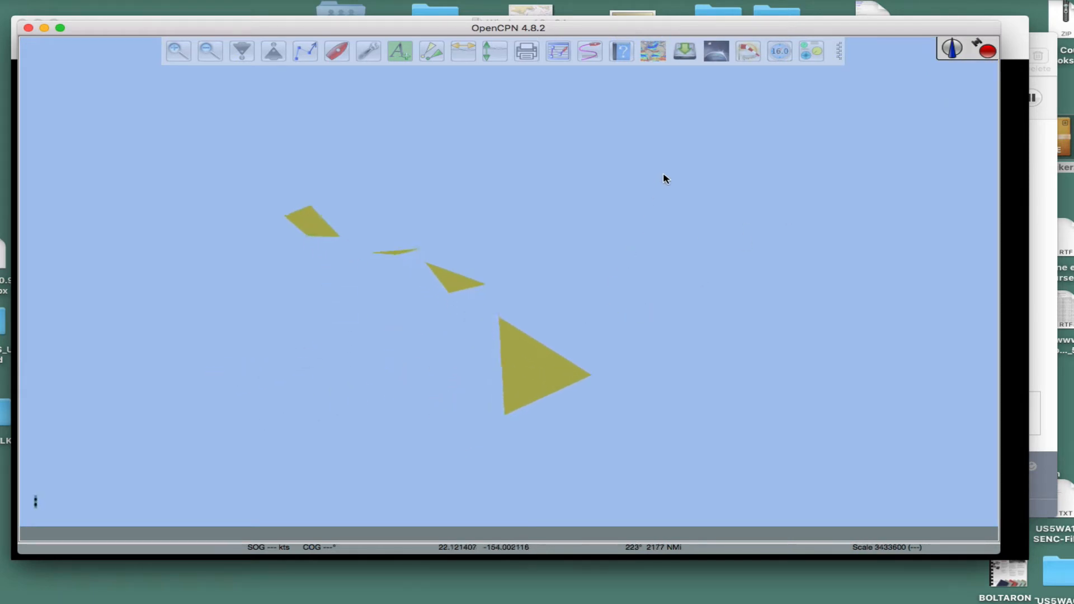
scroll(644, 241, "up", 4)
scroll(691, 240, "down", 1)
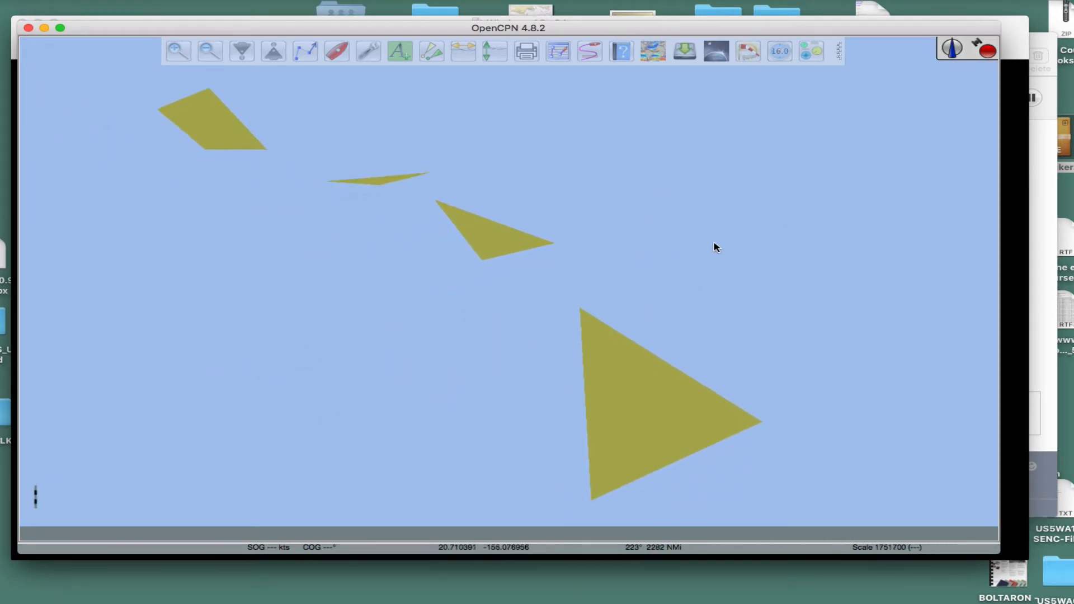
scroll(715, 247, "down", 3)
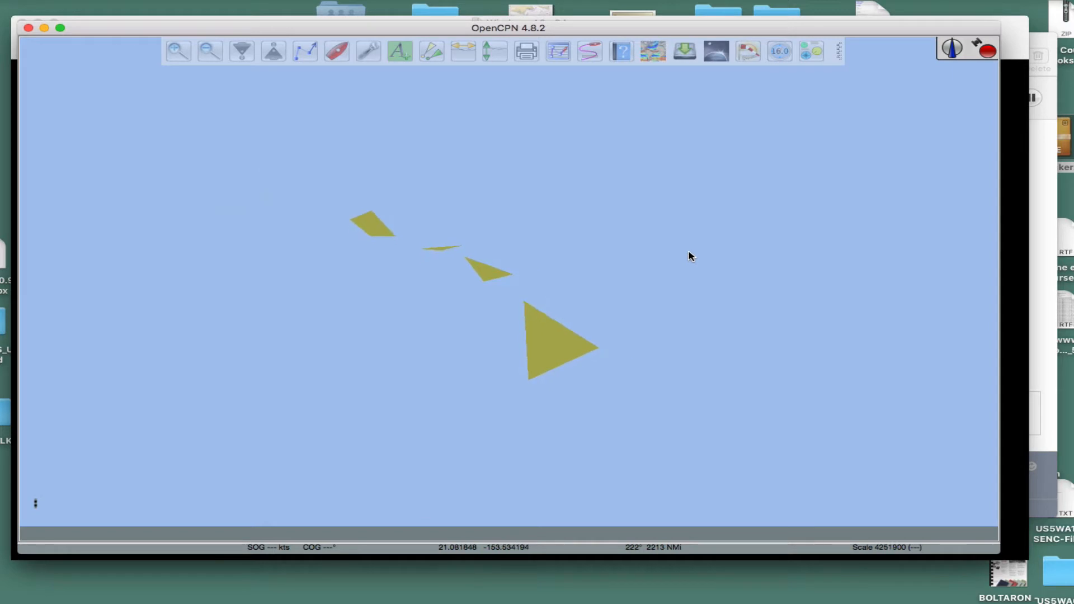
scroll(652, 257, "up", 1)
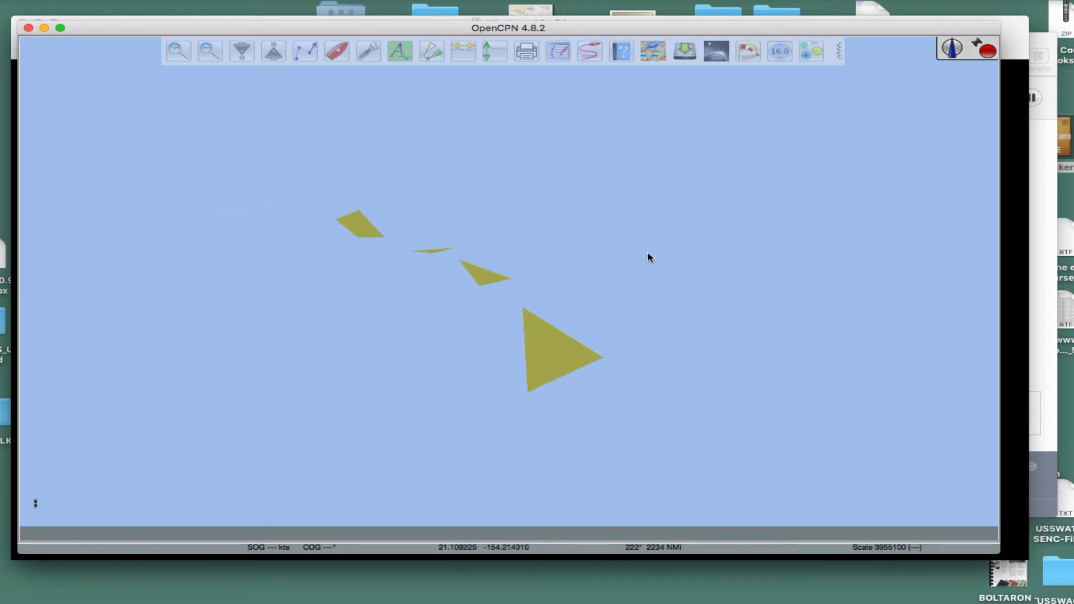
scroll(649, 257, "up", 1)
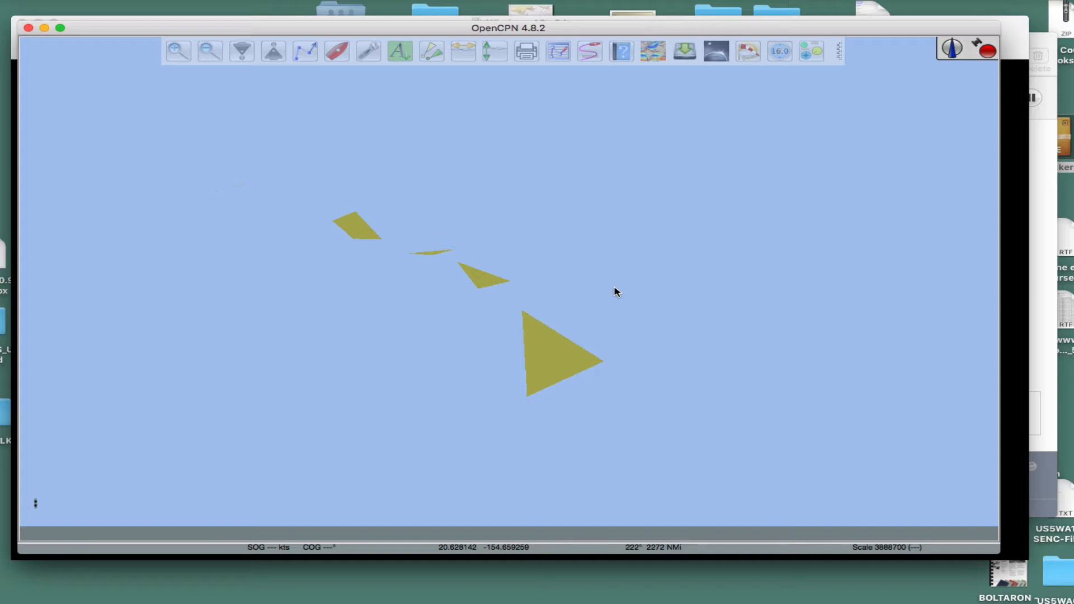
scroll(614, 288, "down", 2)
scroll(614, 288, "up", 5)
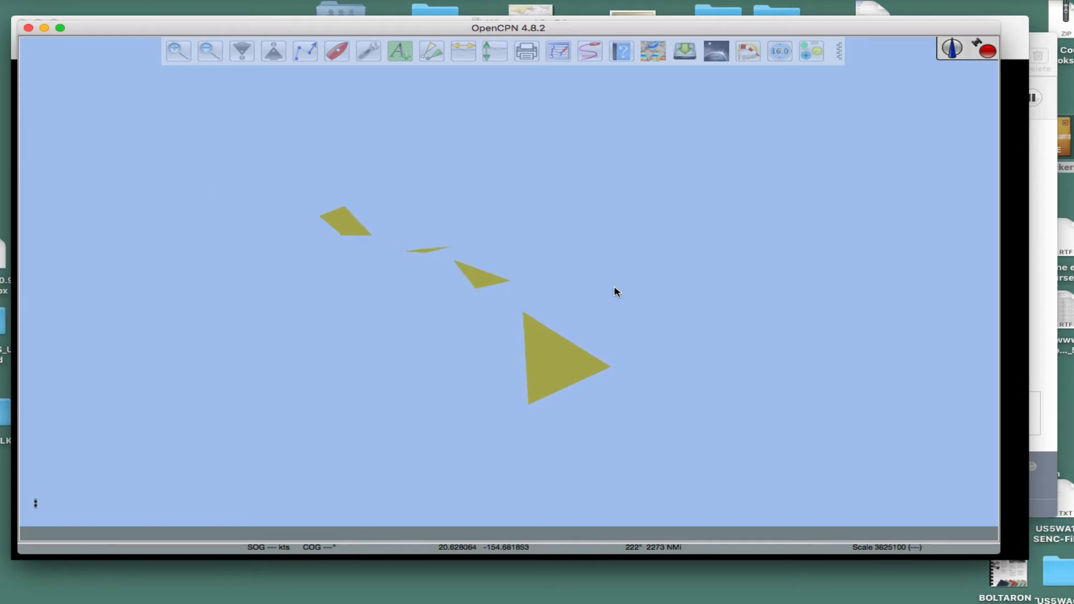
scroll(614, 289, "down", 1)
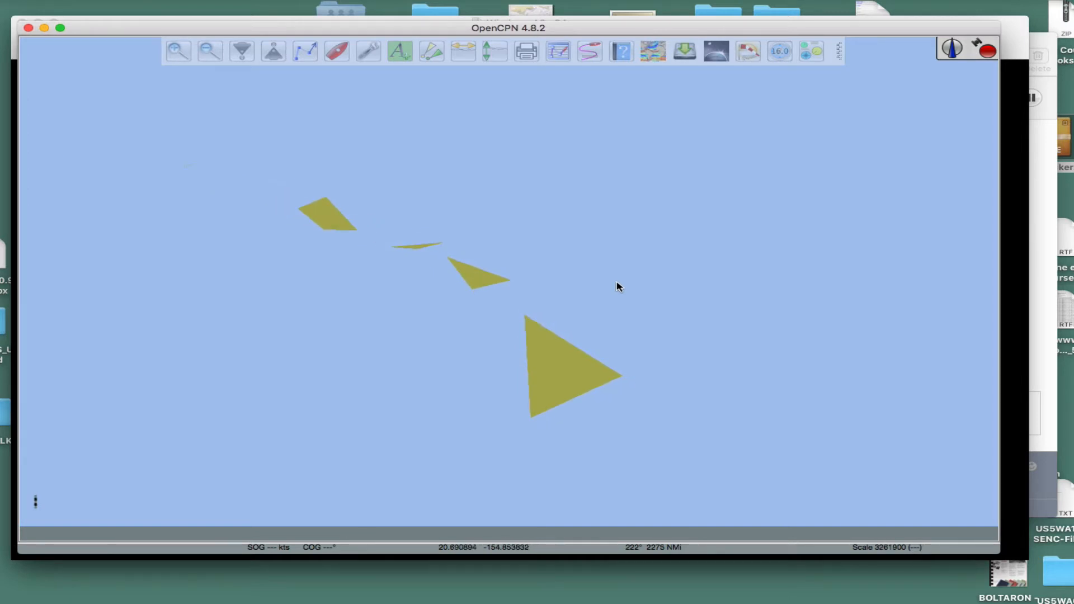
scroll(636, 228, "down", 1)
left_click_drag(635, 228, 618, 233)
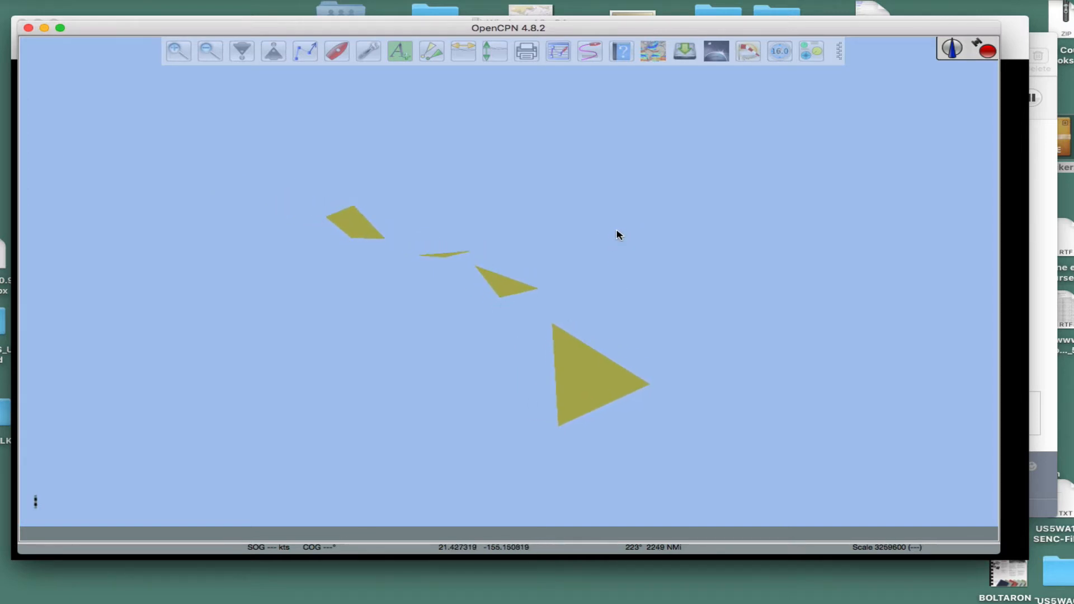
Step: Check the chart downloader catalogs and the chart file directories in the options, and close them without changes
left_click(368, 51)
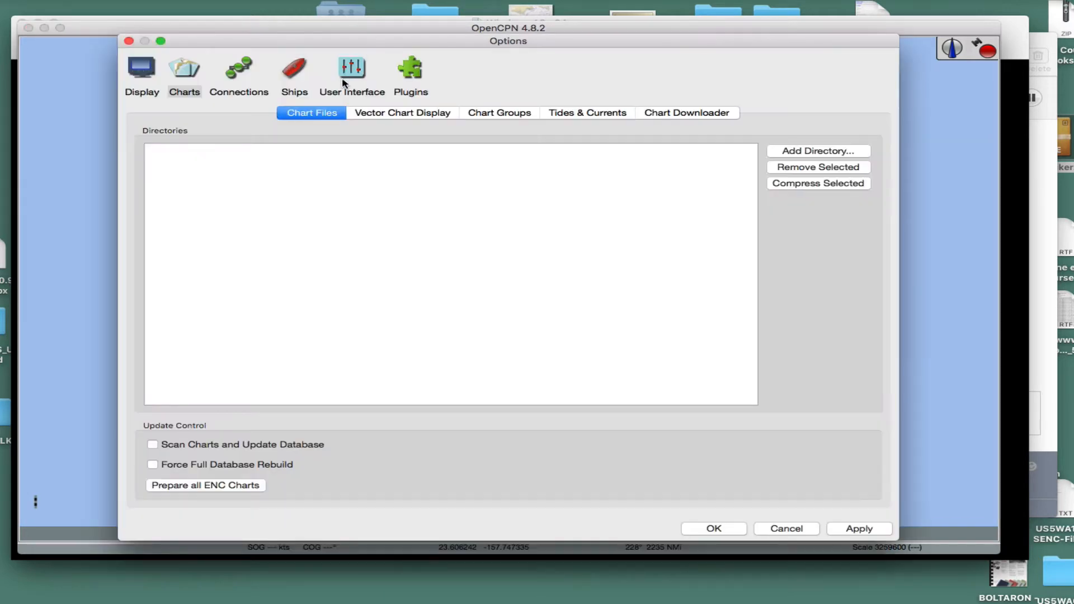
left_click(679, 115)
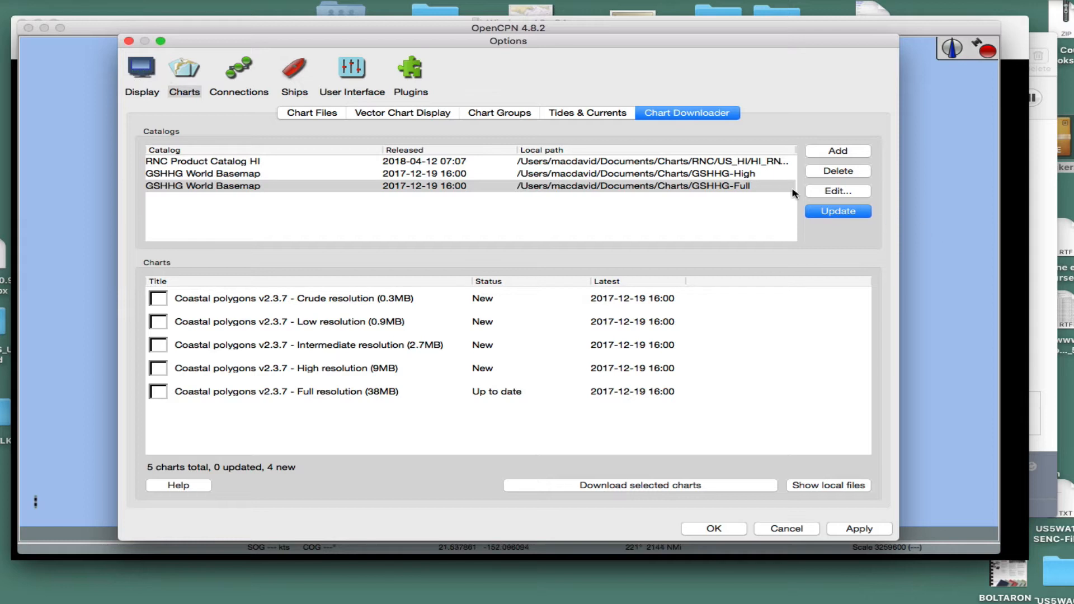
left_click(184, 81)
left_click(292, 115)
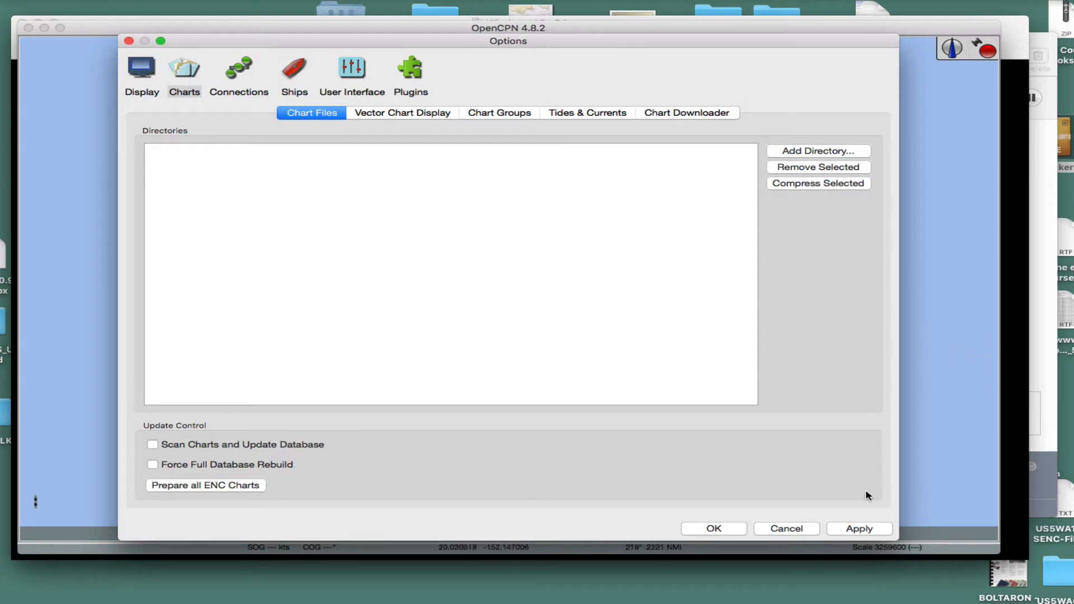
left_click(777, 531)
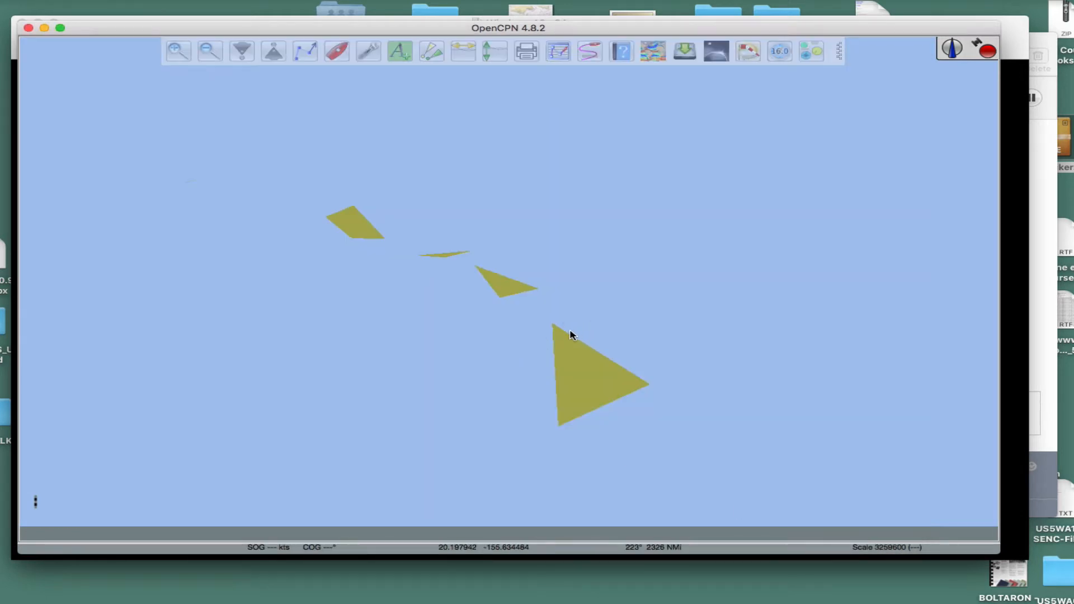
Step: In the chart downloader options, mark the low-resolution coastal polygons of the GSHHG-Full catalog and update that catalog
left_click(367, 52)
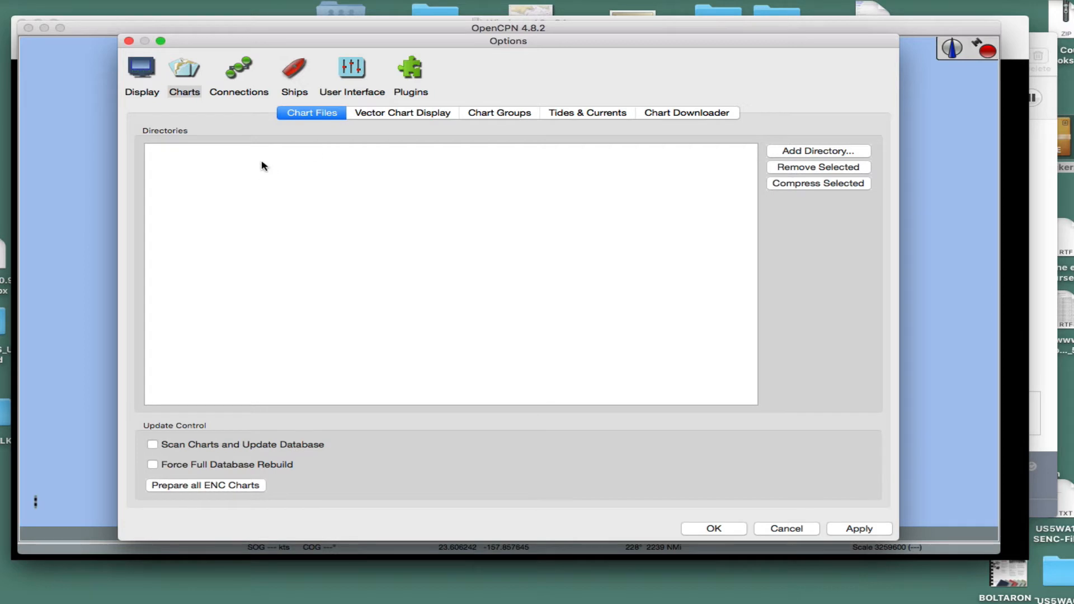
left_click(680, 115)
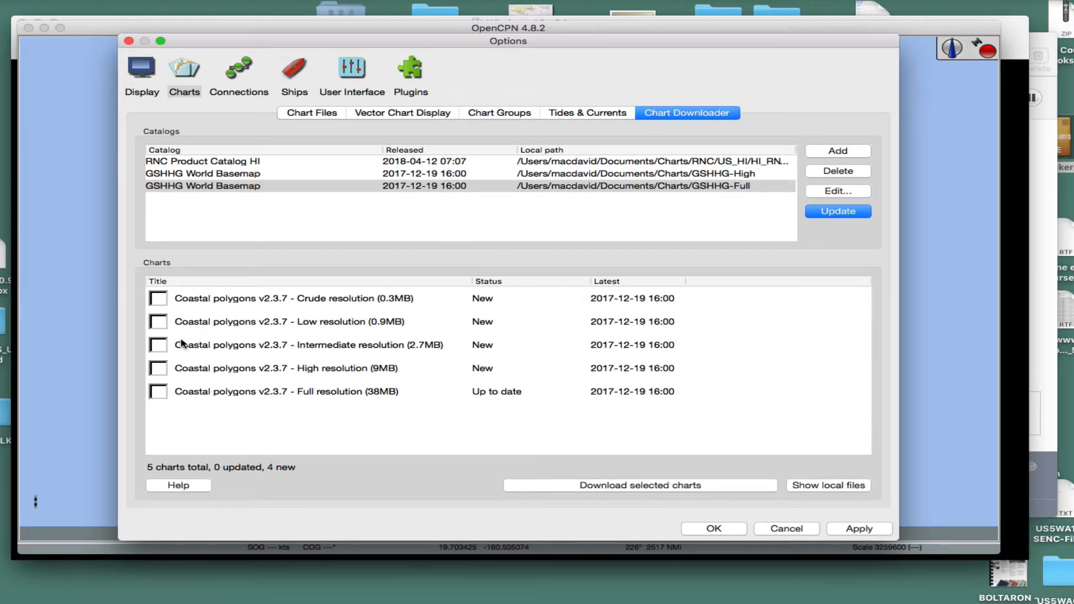
left_click(158, 322)
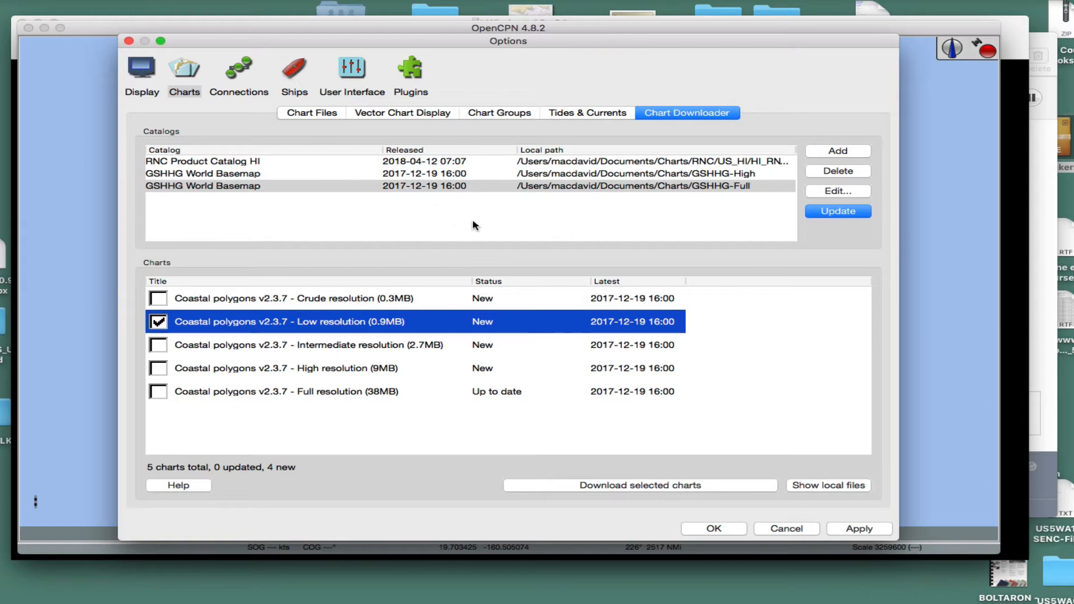
left_click(839, 216)
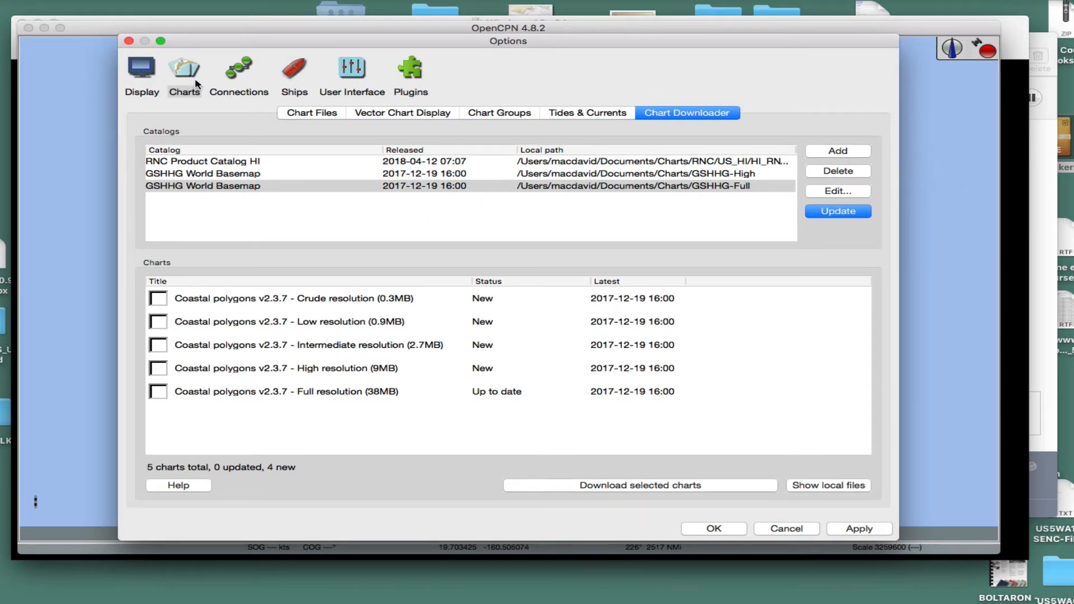
Step: Add the predefined All GSHHG basemaps catalog as a new chart source with the chart directory ending in Charts/GSHHG-Low
left_click(837, 151)
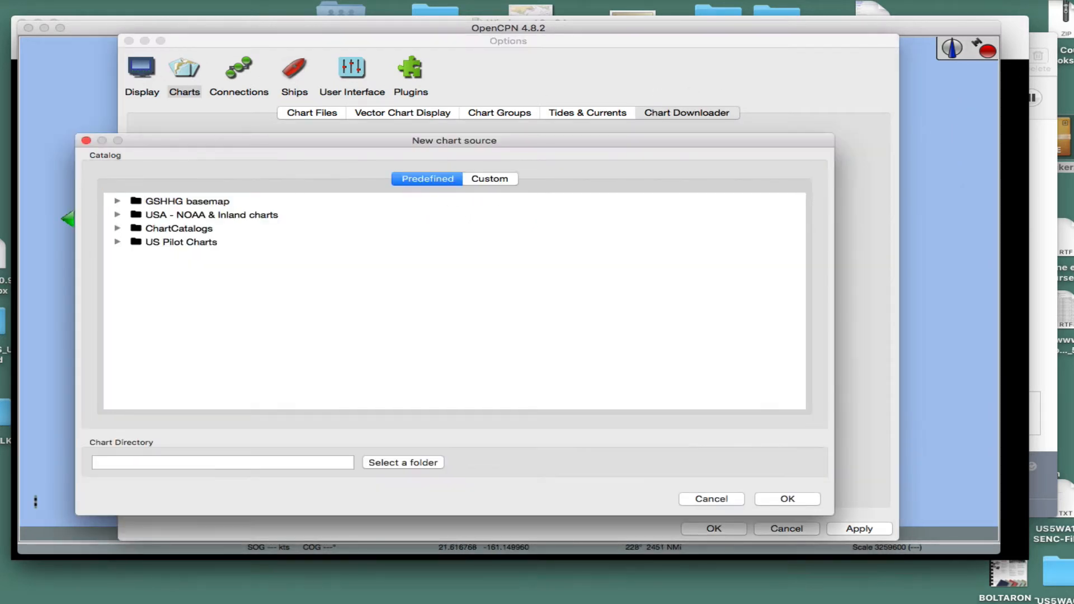
left_click(115, 215)
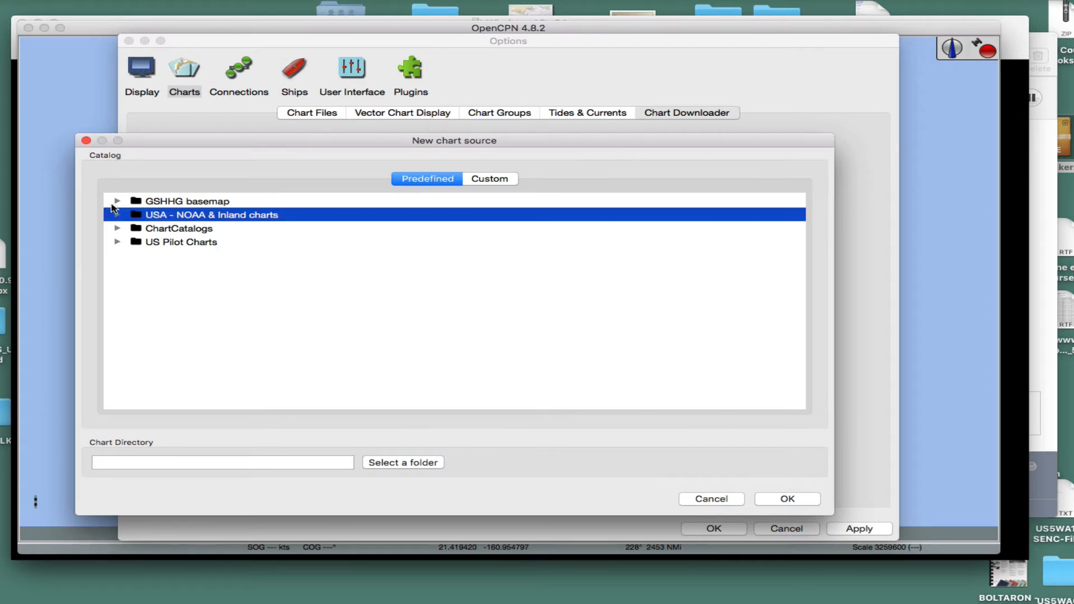
left_click(114, 203)
left_click(118, 202)
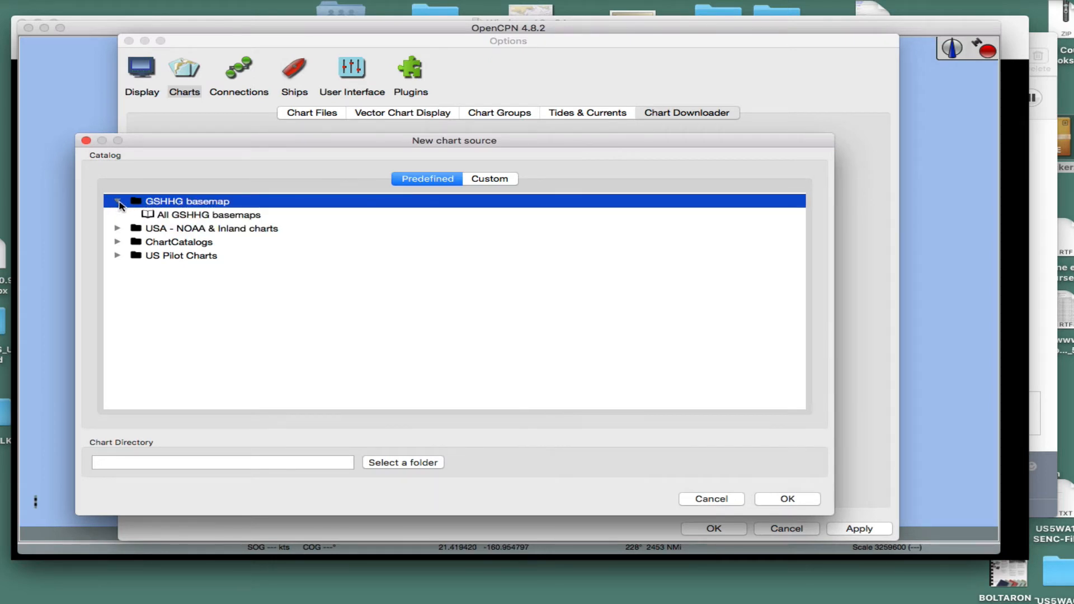
left_click(193, 216)
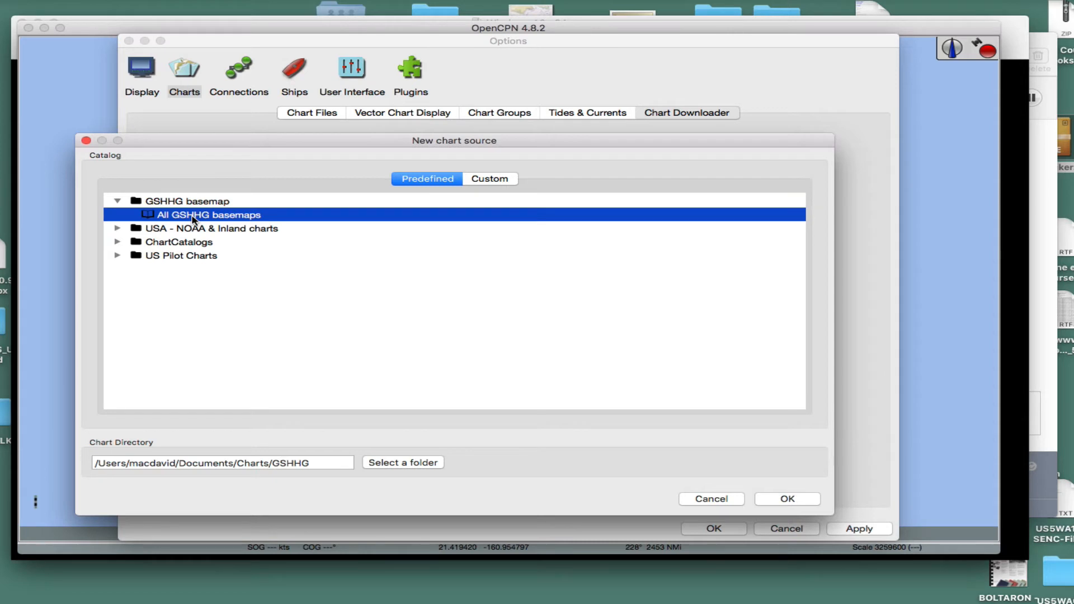
left_click(308, 463)
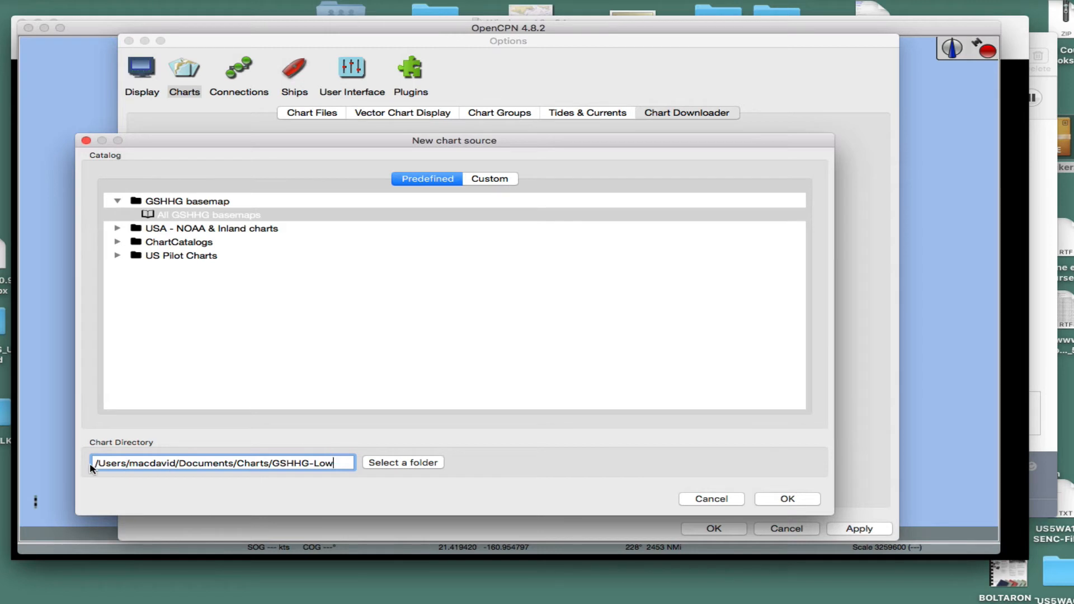
left_click(787, 499)
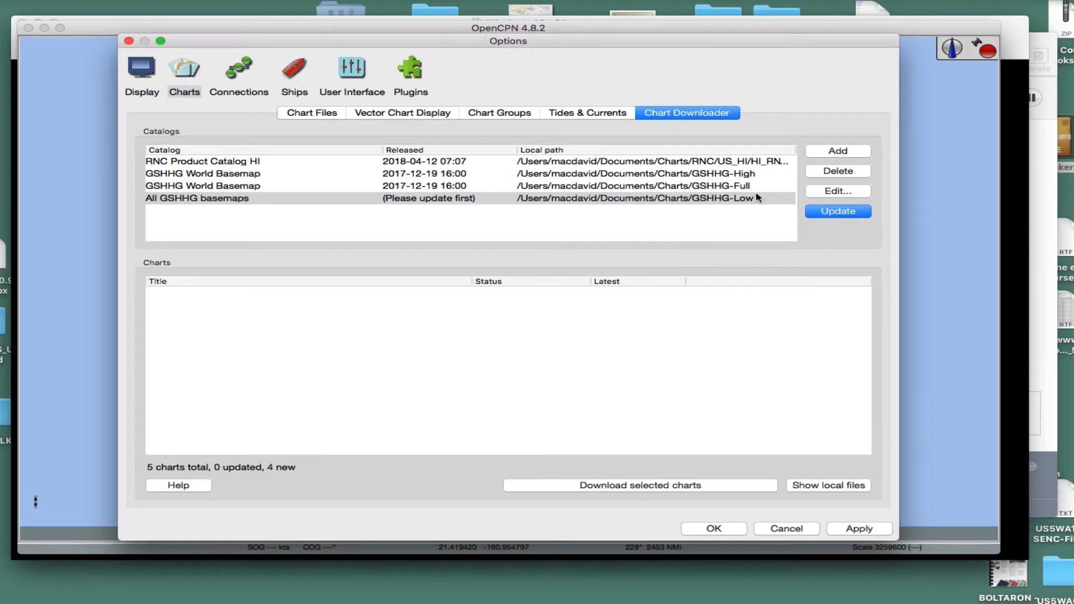
Step: Update the new GSHHG-Low catalog, download its low-resolution coastal polygons v2.3.7 (0.9MB), and apply the options
left_click(842, 214)
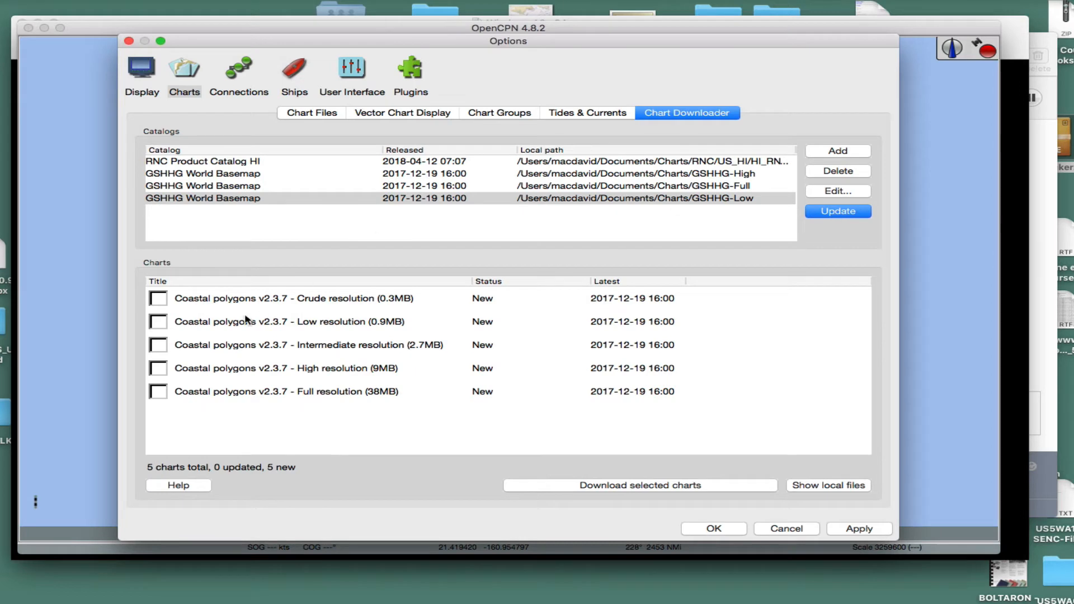
left_click(158, 323)
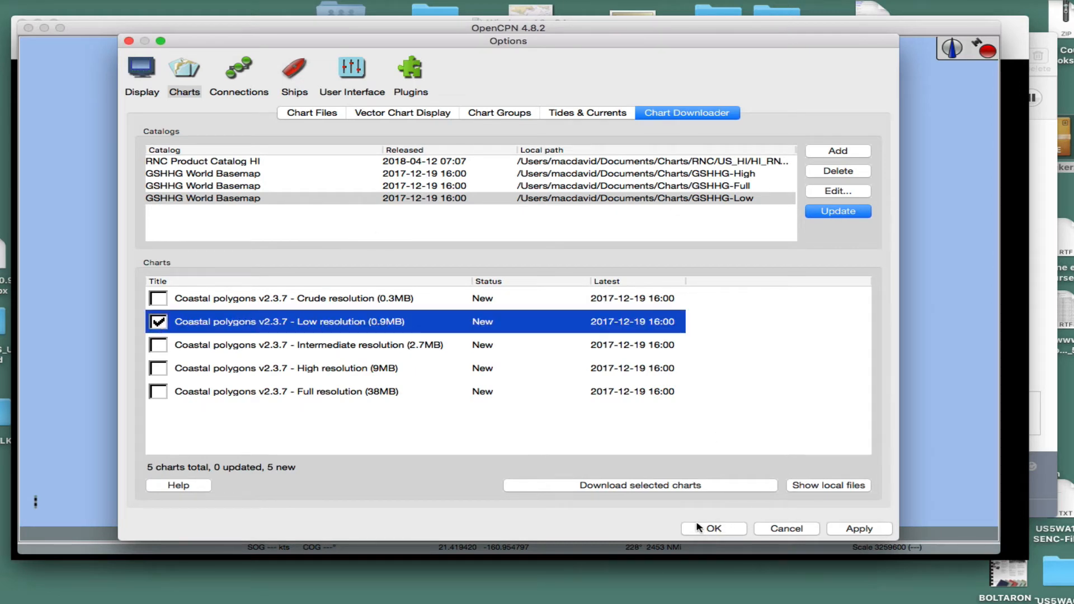
left_click(694, 491)
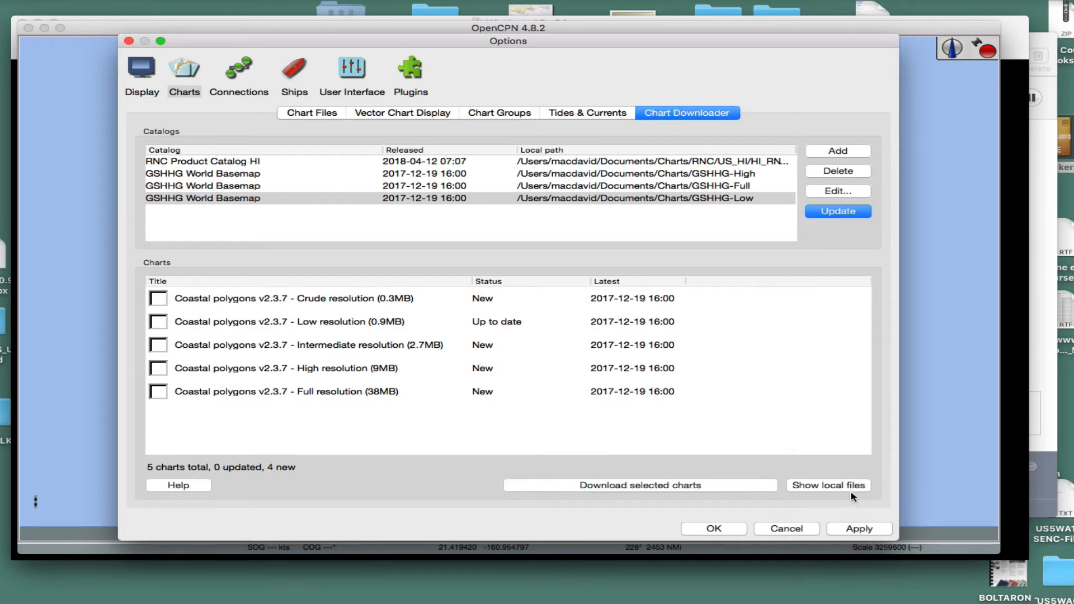
left_click(859, 530)
left_click(716, 530)
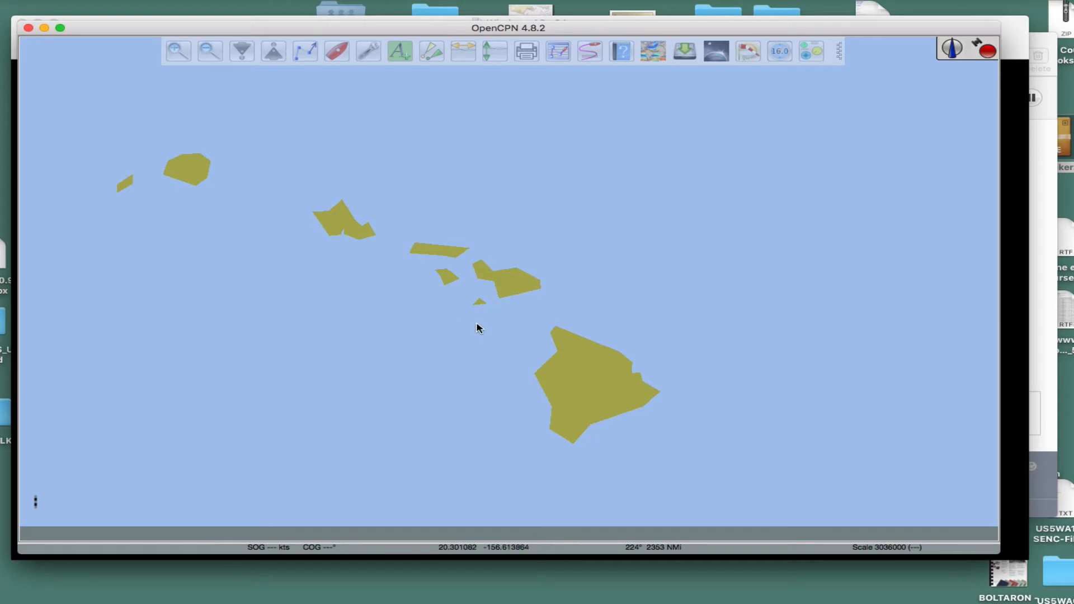
Step: Examine how the Hawaiian Islands' coastlines are drawn with the low-resolution basemap at several chart scales
scroll(469, 321, "up", 5)
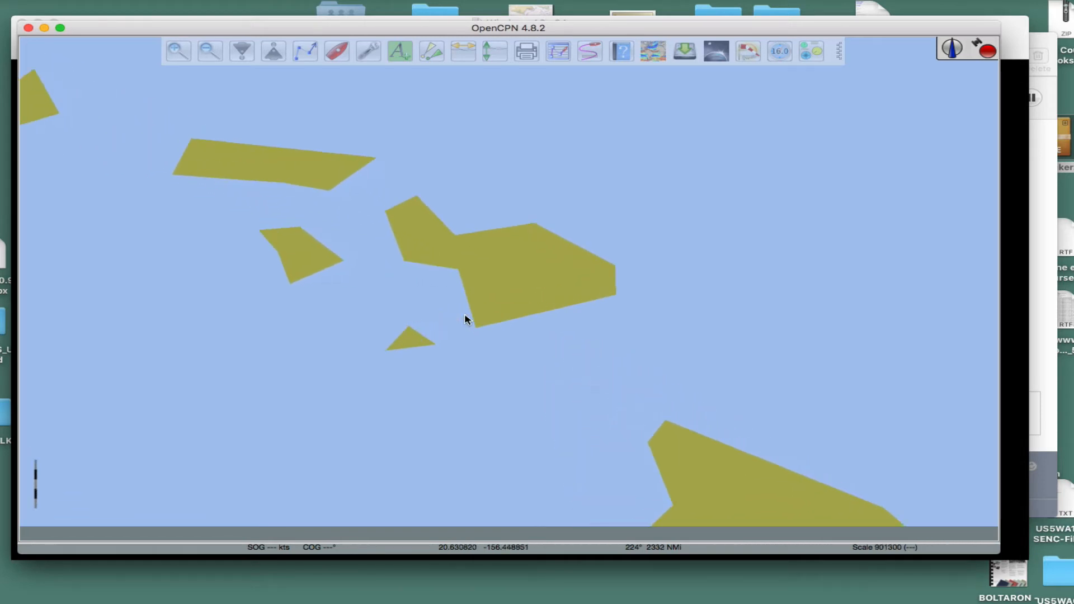
scroll(468, 320, "down", 3)
scroll(469, 321, "up", 2)
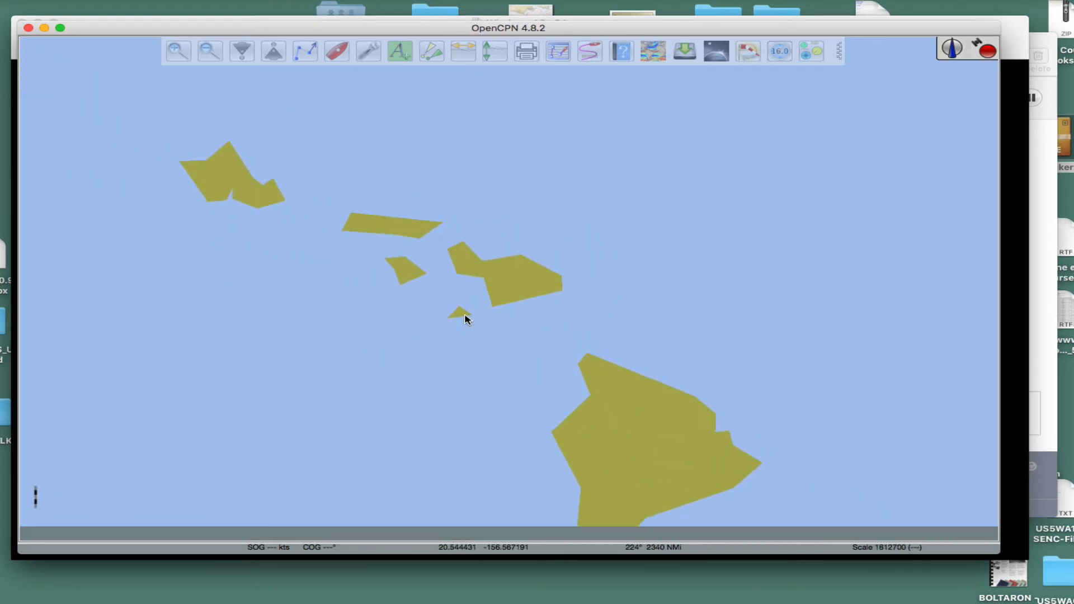
scroll(469, 321, "down", 3)
scroll(469, 320, "up", 2)
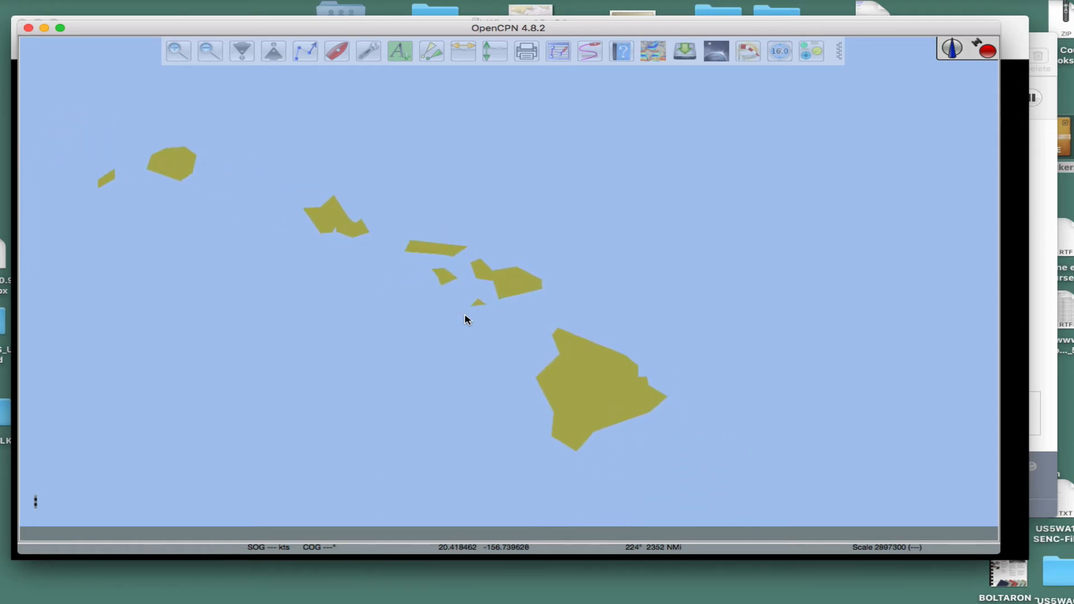
scroll(465, 317, "down", 2)
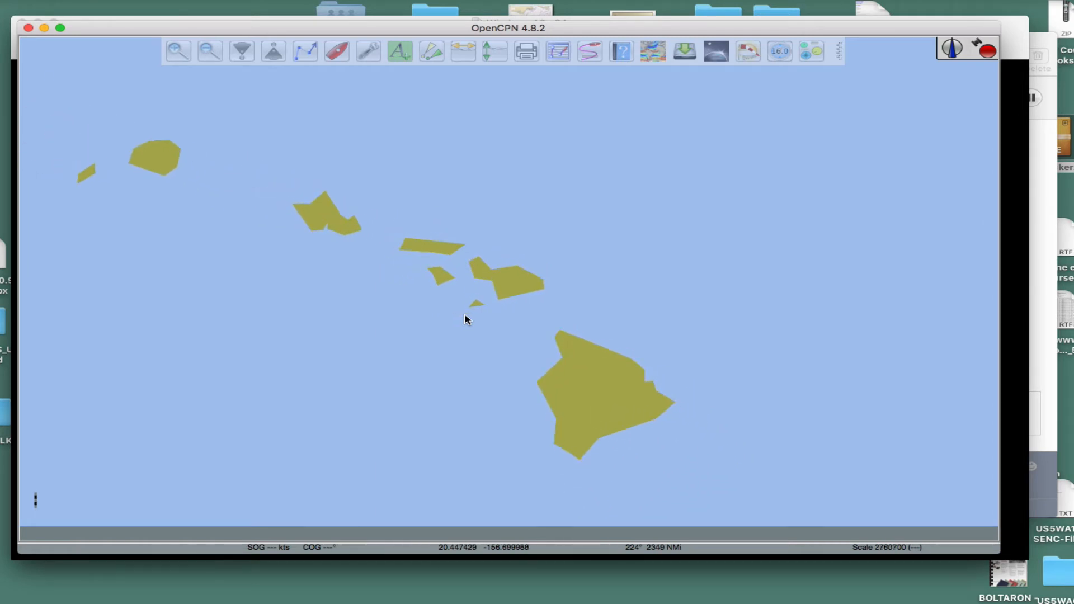
left_click(749, 101)
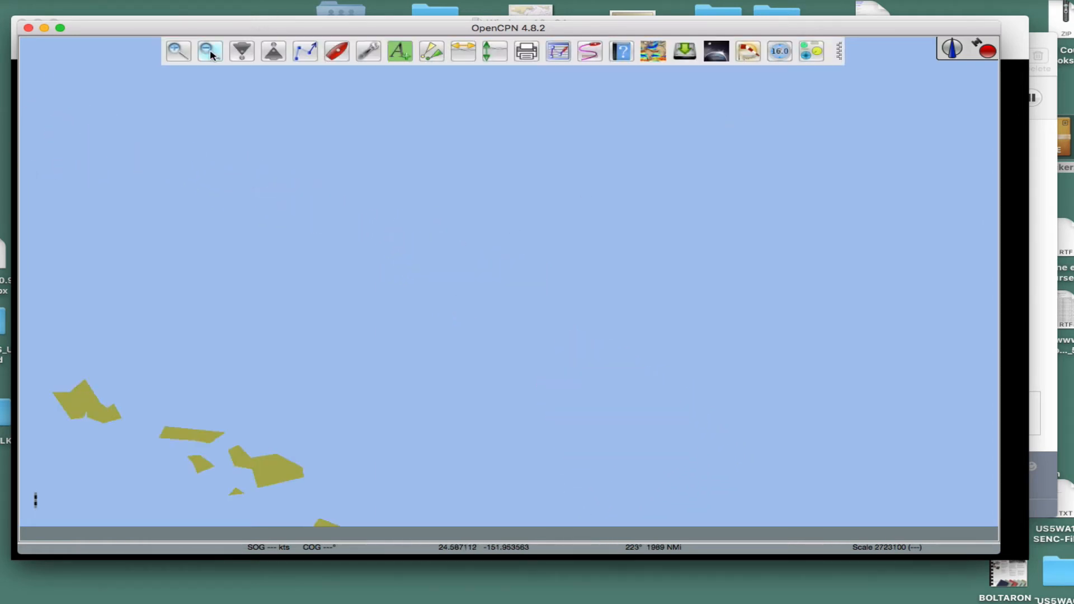
Step: In the chart files options, remove the GSHHG-Low directory from the list of chart directories
left_click(369, 52)
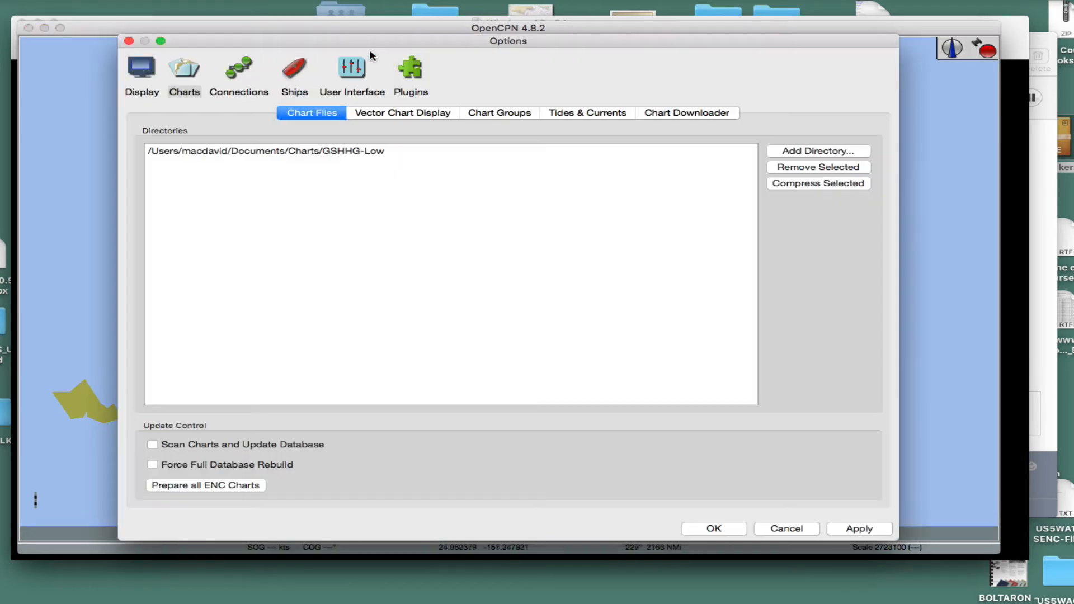
left_click(342, 152)
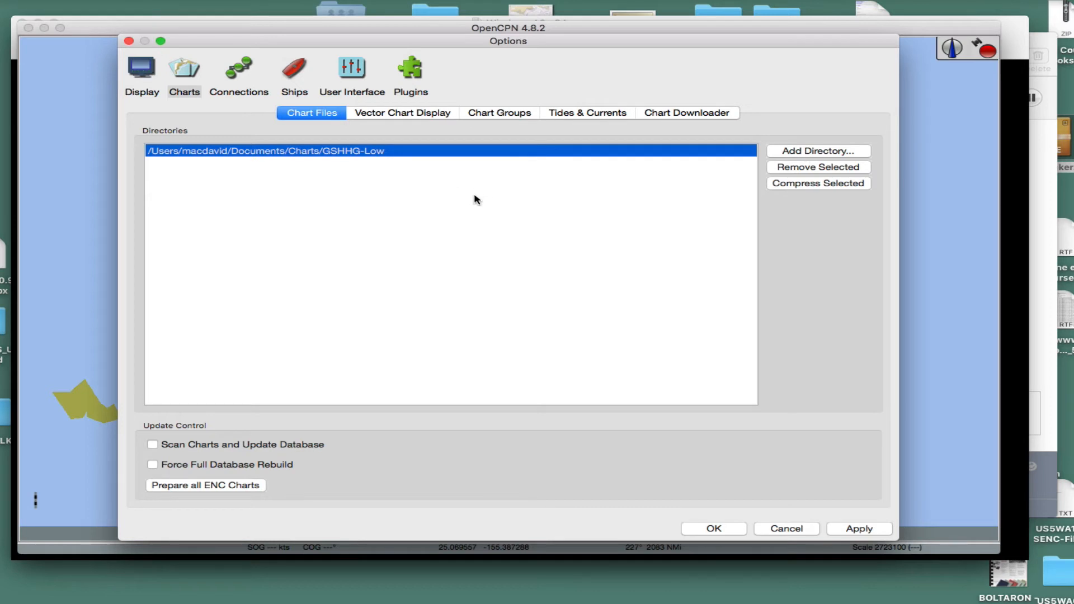
left_click(798, 169)
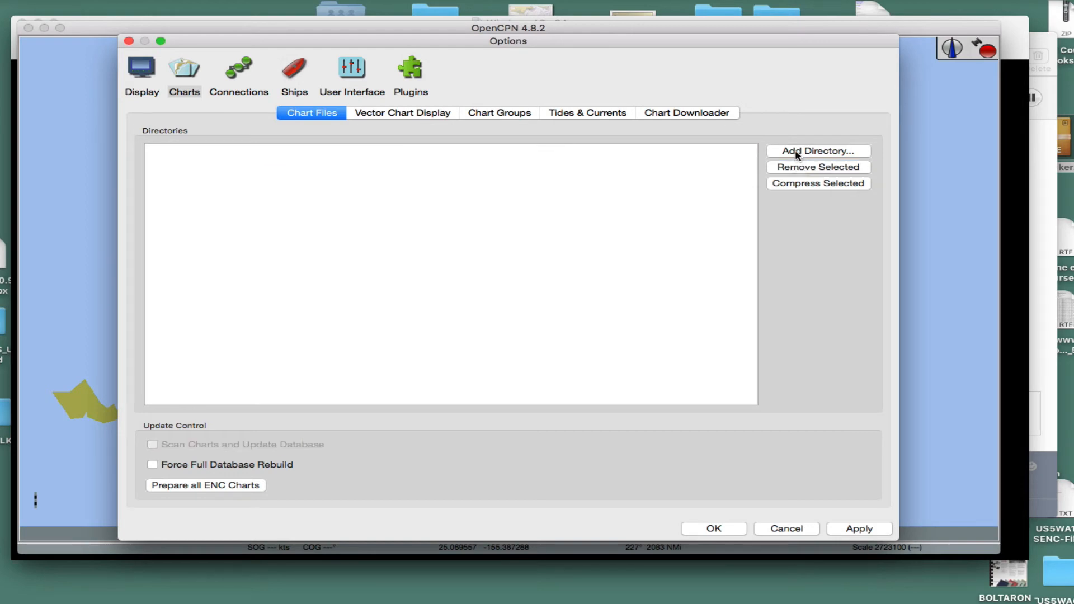
Step: Add the GSHHG-Full folder from Charts as a chart directory and apply the options
left_click(799, 152)
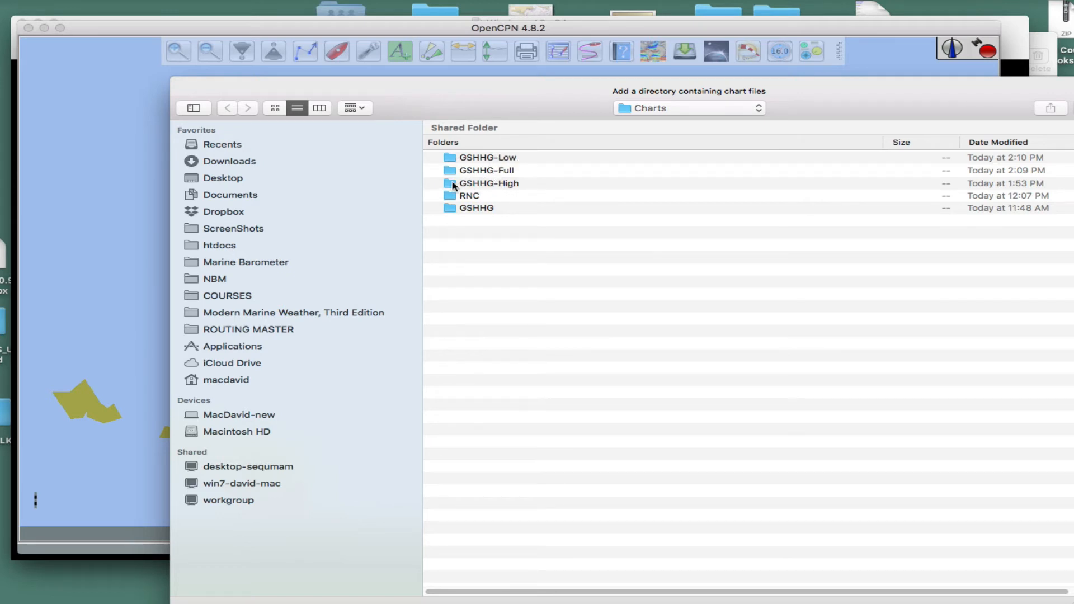
left_click(454, 185)
left_click(452, 171)
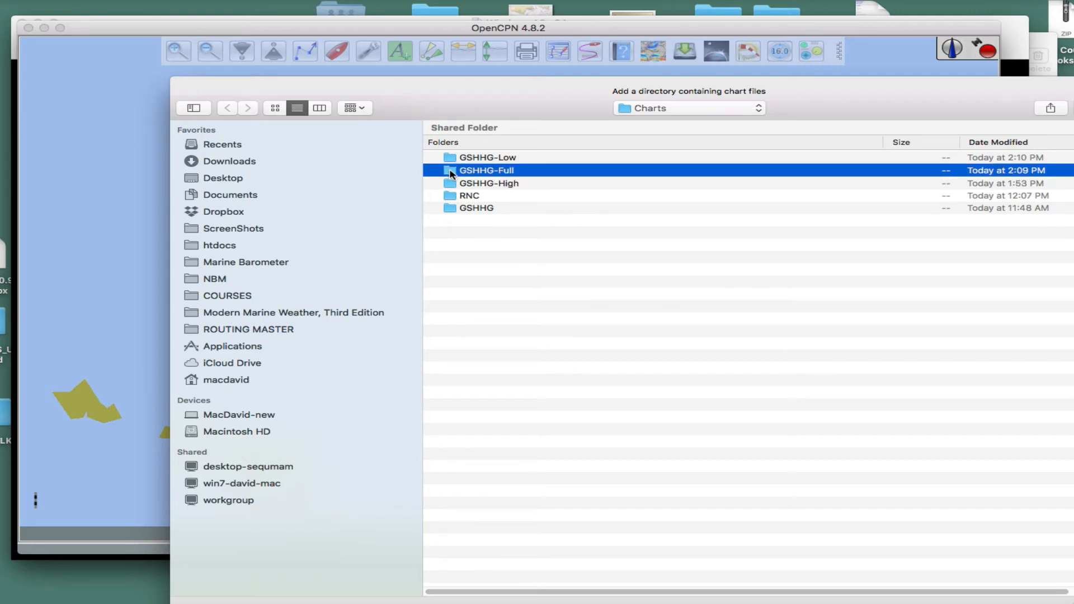
left_click_drag(503, 103, 417, 75)
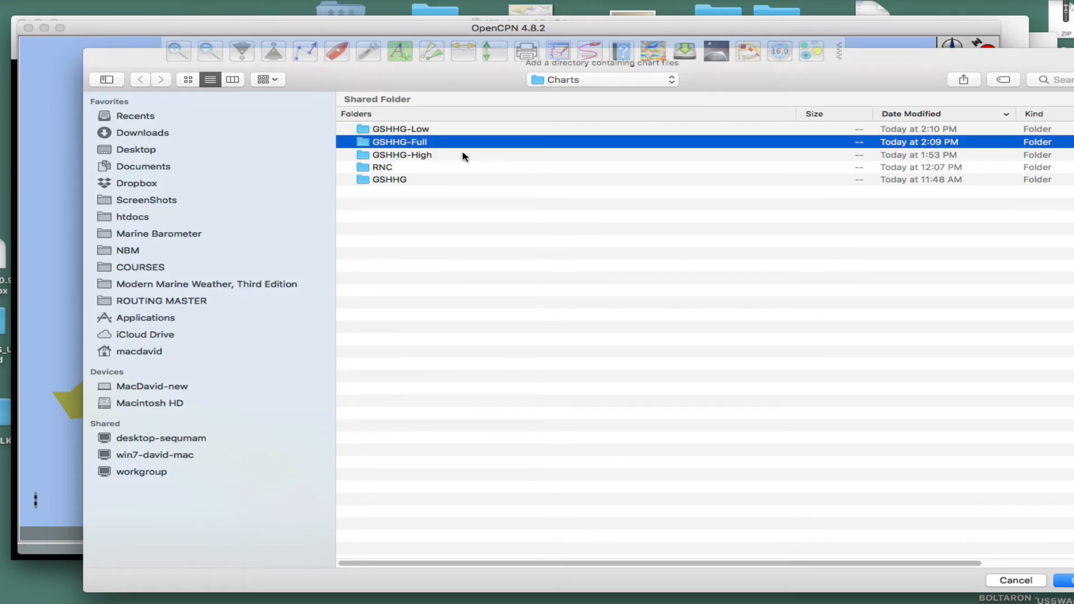
key("Return")
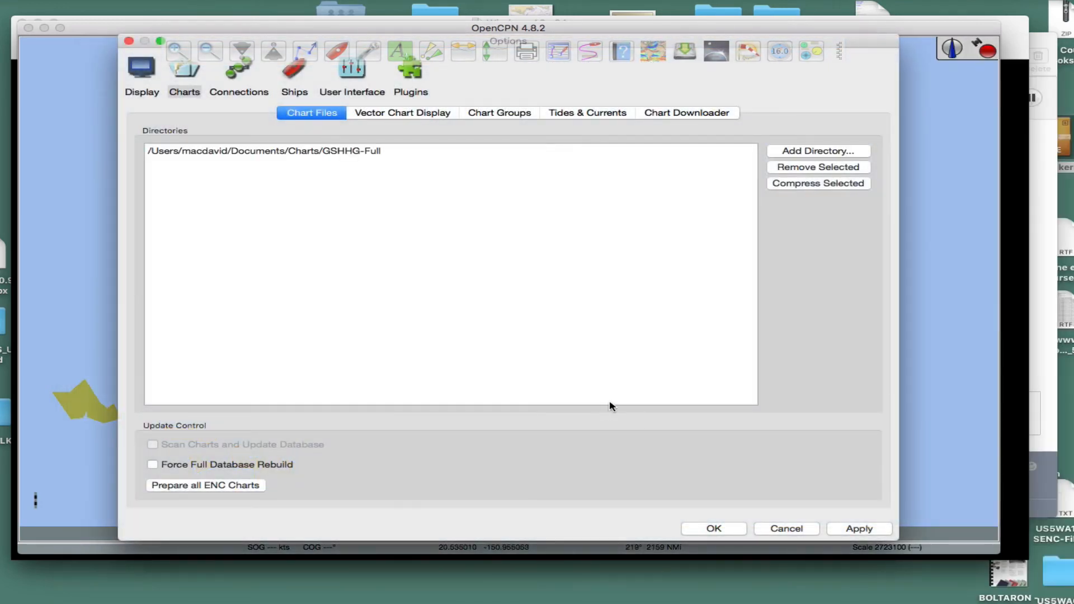
left_click(329, 152)
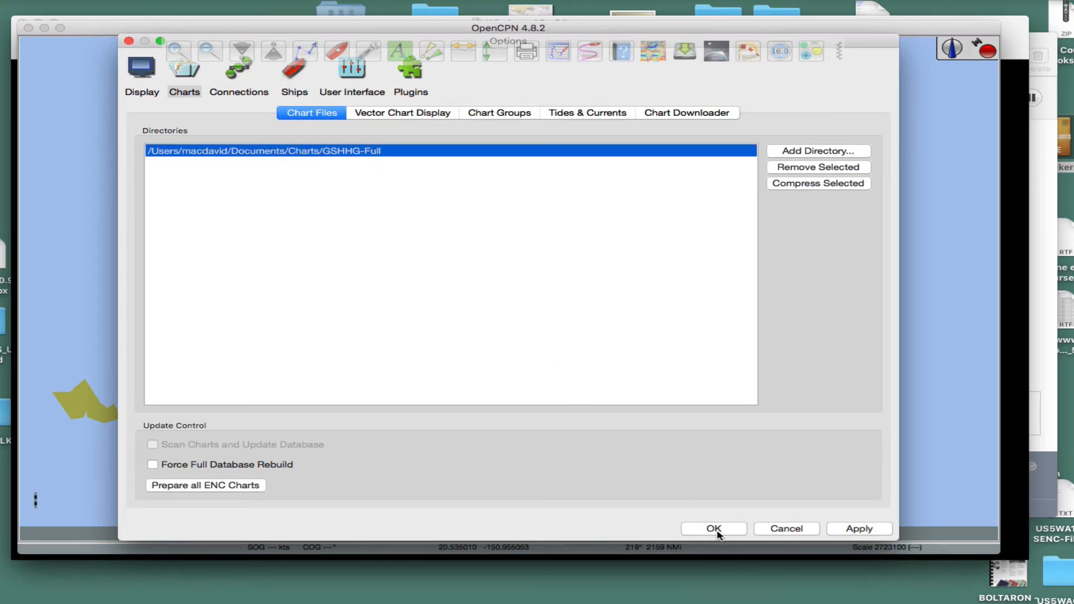
left_click(860, 530)
left_click(725, 530)
Step: Examine the full-resolution coastline of Oahu, especially the branching harbour inlet on its south coast, at several chart scales
left_click_drag(413, 420, 694, 251)
left_click_drag(392, 289, 492, 312)
scroll(490, 312, "up", 3)
scroll(488, 317, "up", 8)
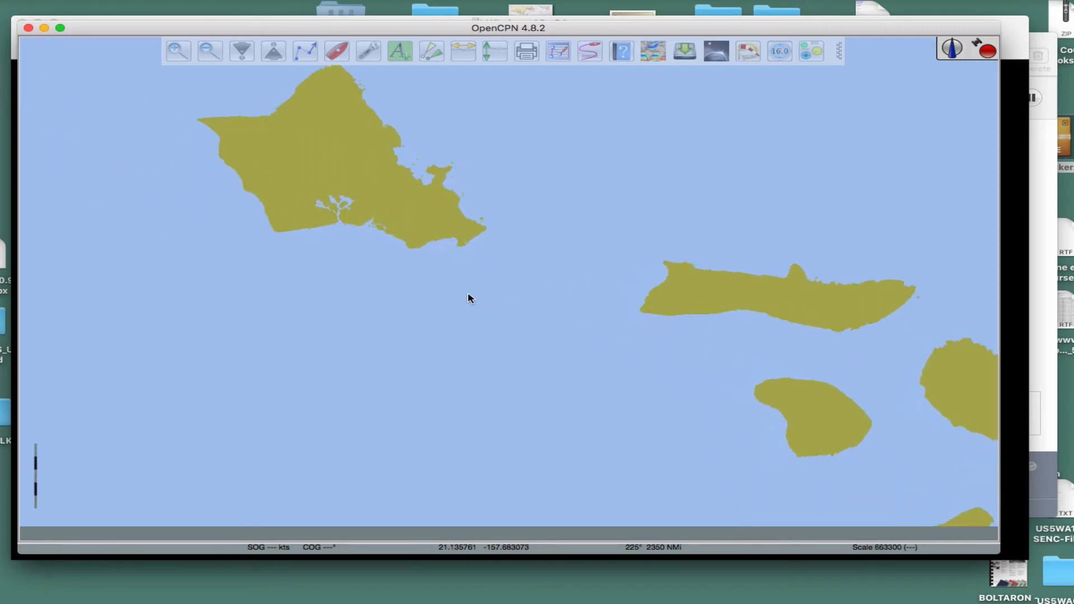
scroll(712, 355, "up", 5)
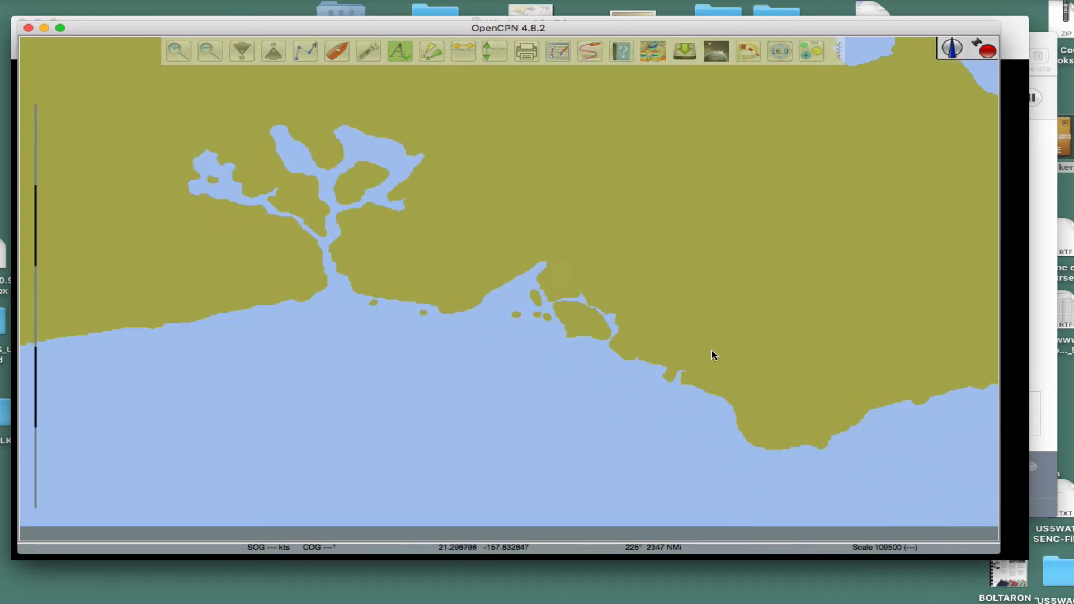
scroll(426, 307, "down", 4)
scroll(448, 305, "up", 1)
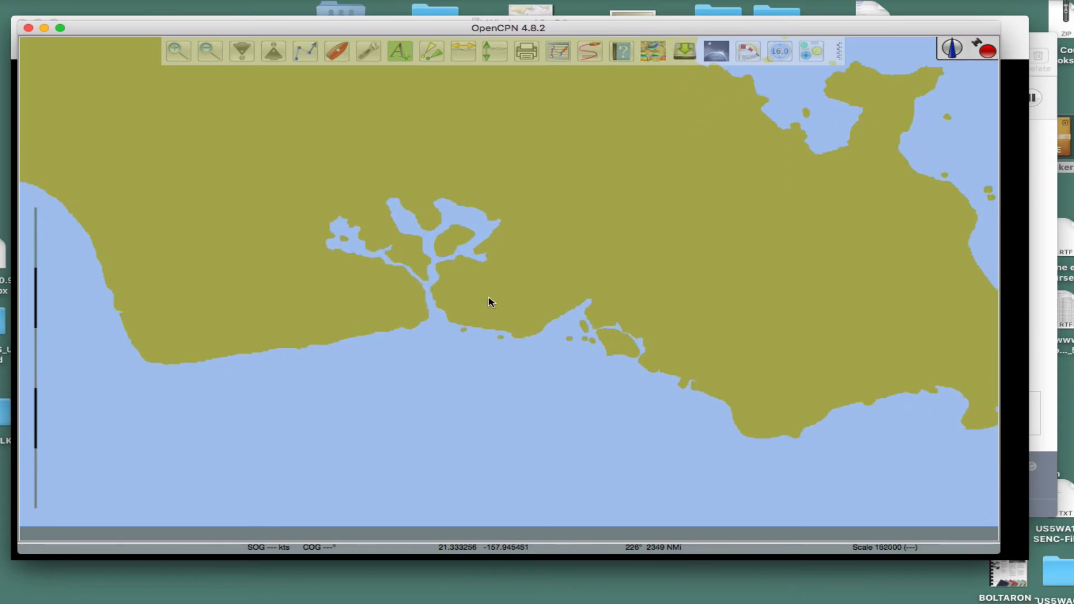
scroll(526, 319, "up", 2)
scroll(533, 335, "up", 2)
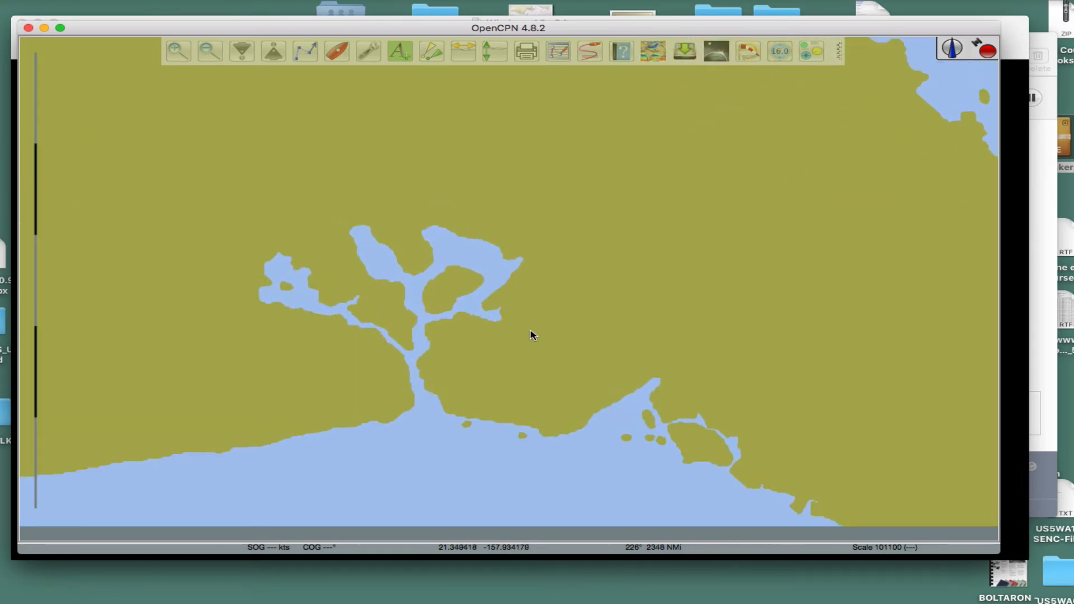
scroll(630, 330, "down", 2)
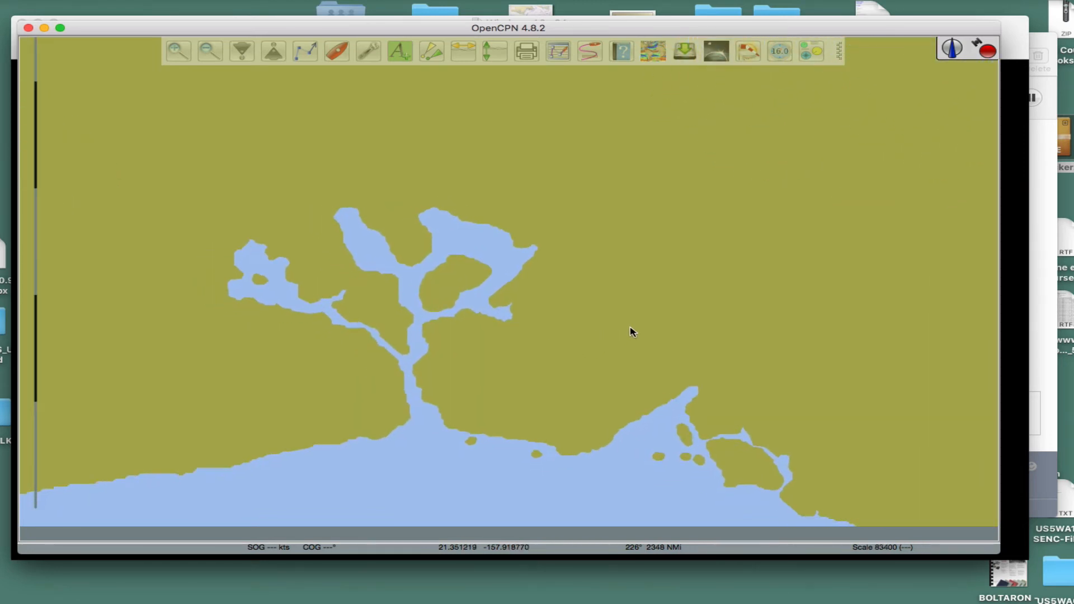
scroll(624, 368, "down", 2)
scroll(626, 367, "down", 2)
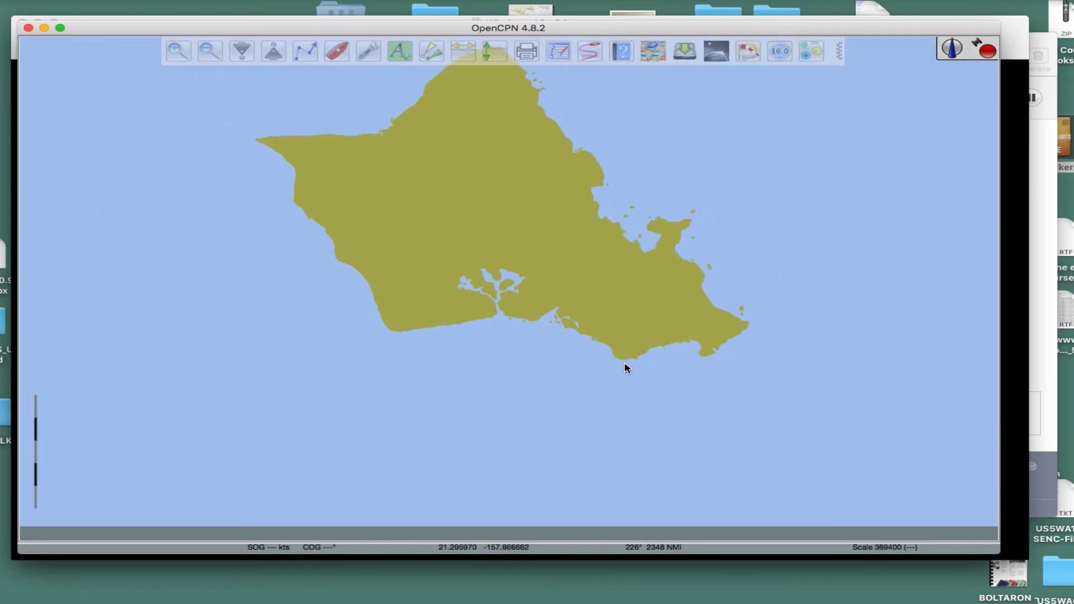
scroll(627, 367, "up", 4)
scroll(618, 346, "up", 2)
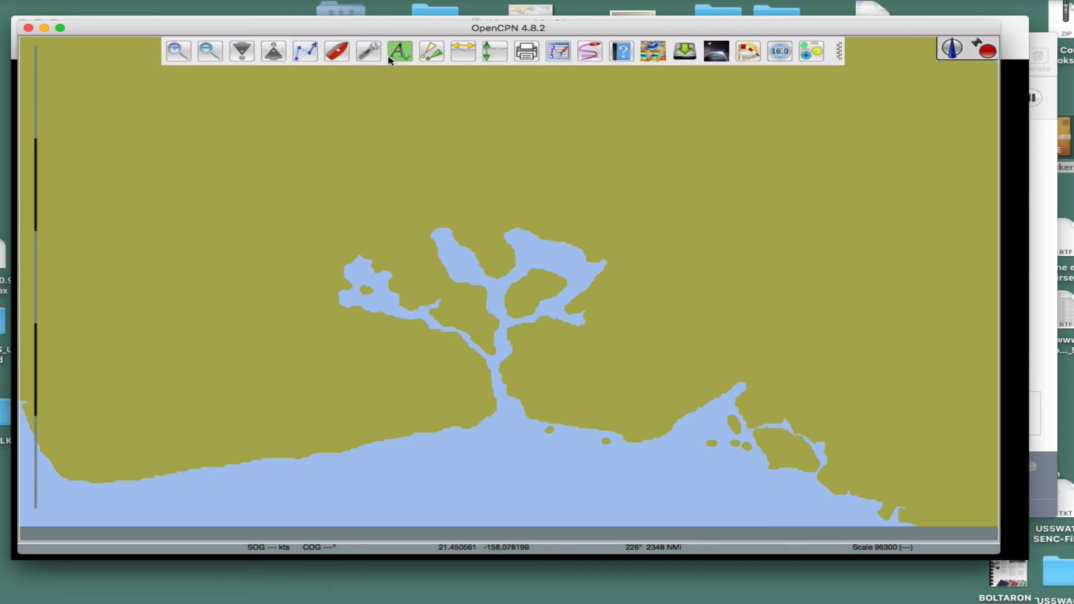
Step: In the chart files options, add the GSHHG-High folder from Charts as another chart directory
left_click(370, 53)
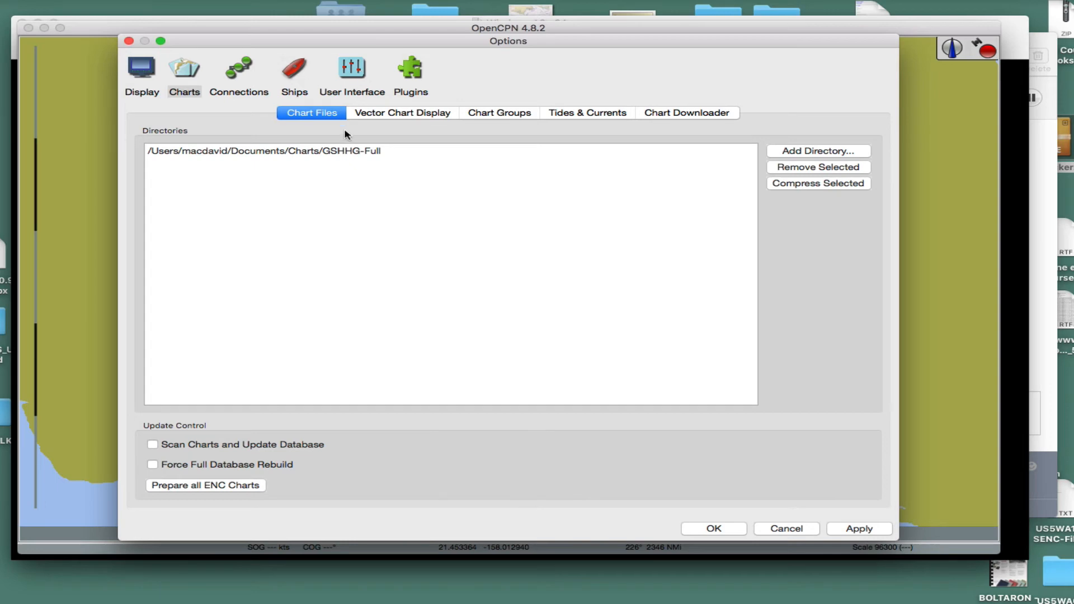
left_click(330, 151)
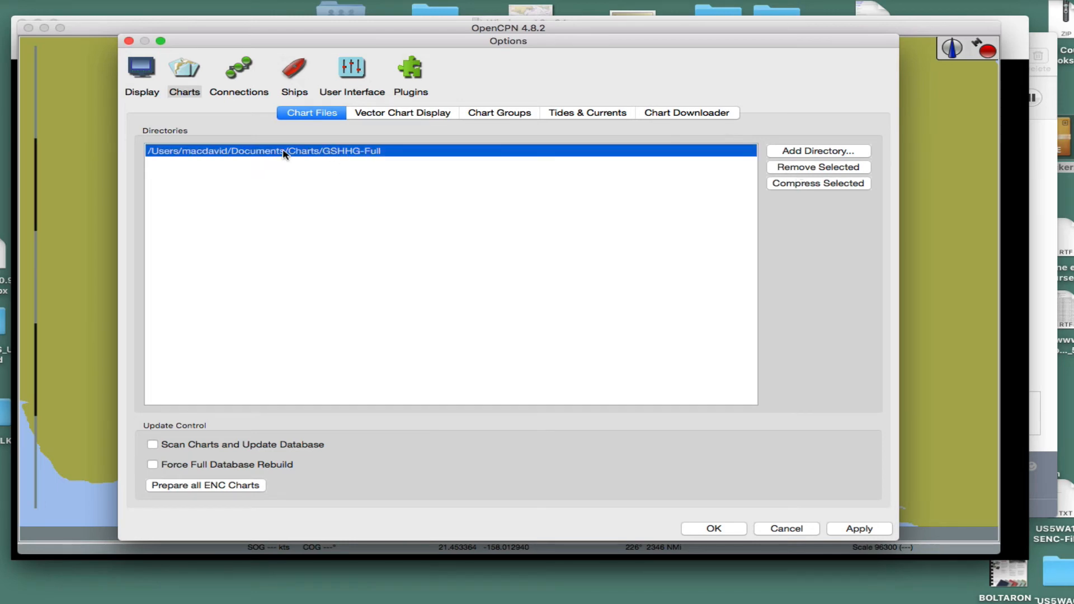
left_click(796, 151)
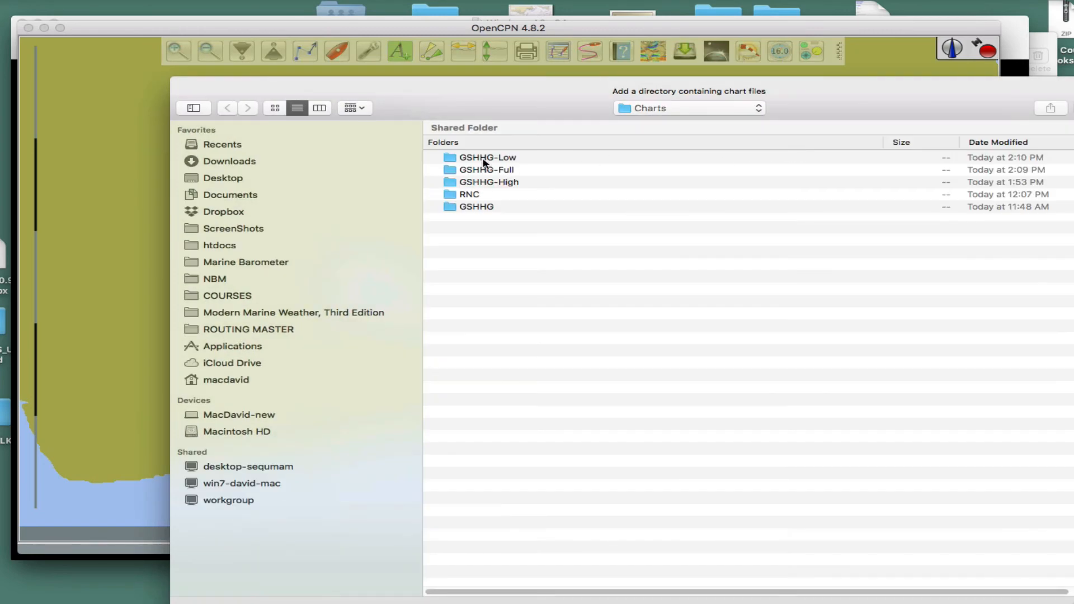
left_click(470, 184)
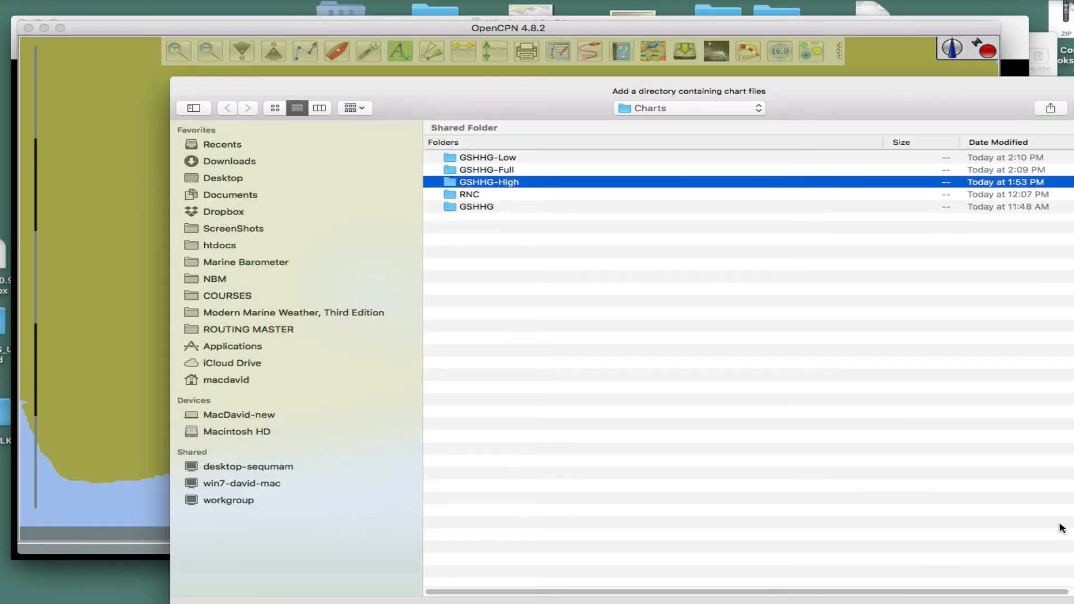
key("Return")
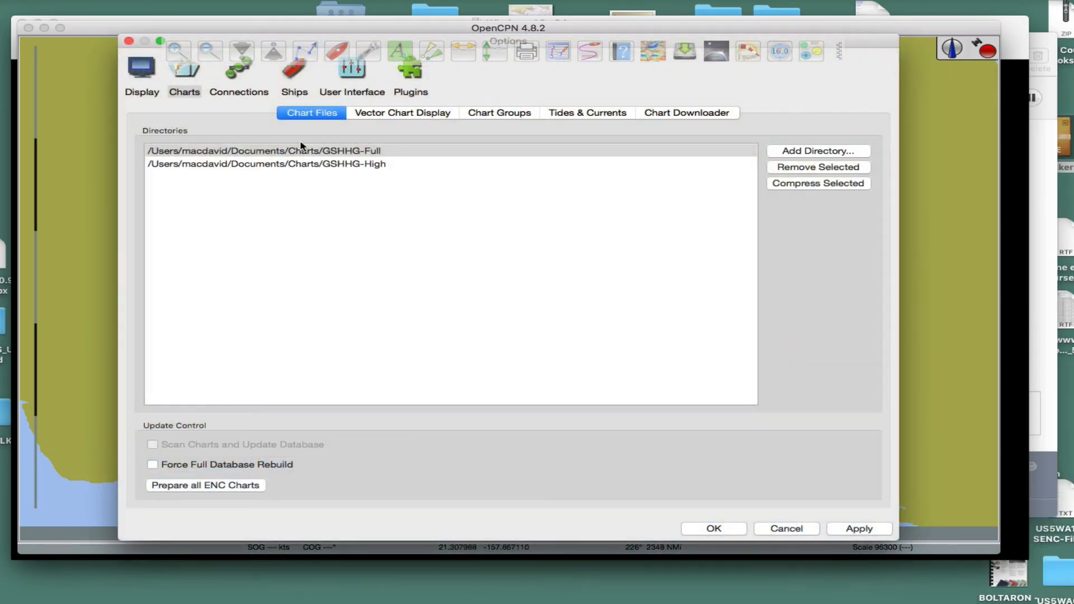
Step: Remove the GSHHG-Full directory so only GSHHG-High is used, apply the options, and view the harbour coastline on the chart
left_click(350, 164)
left_click(355, 150)
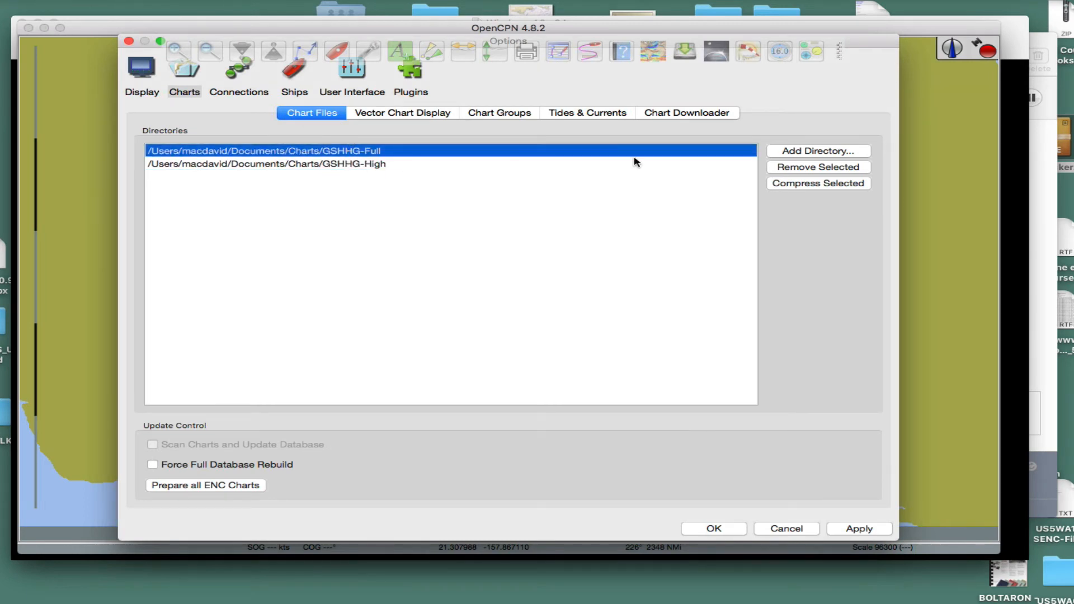
left_click(798, 168)
left_click(816, 167)
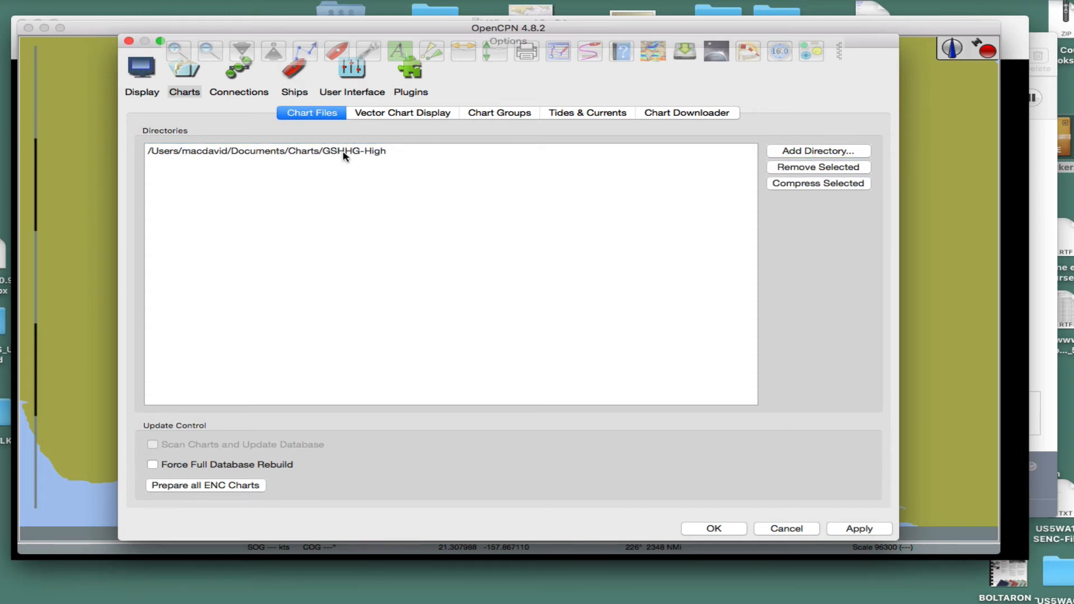
left_click(343, 156)
left_click(857, 530)
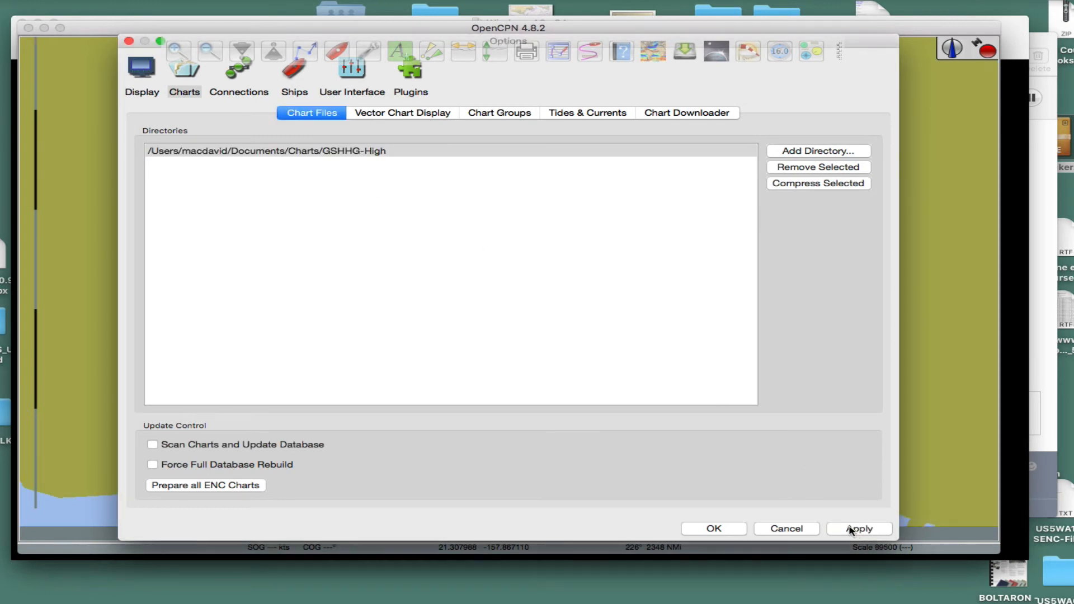
left_click(721, 528)
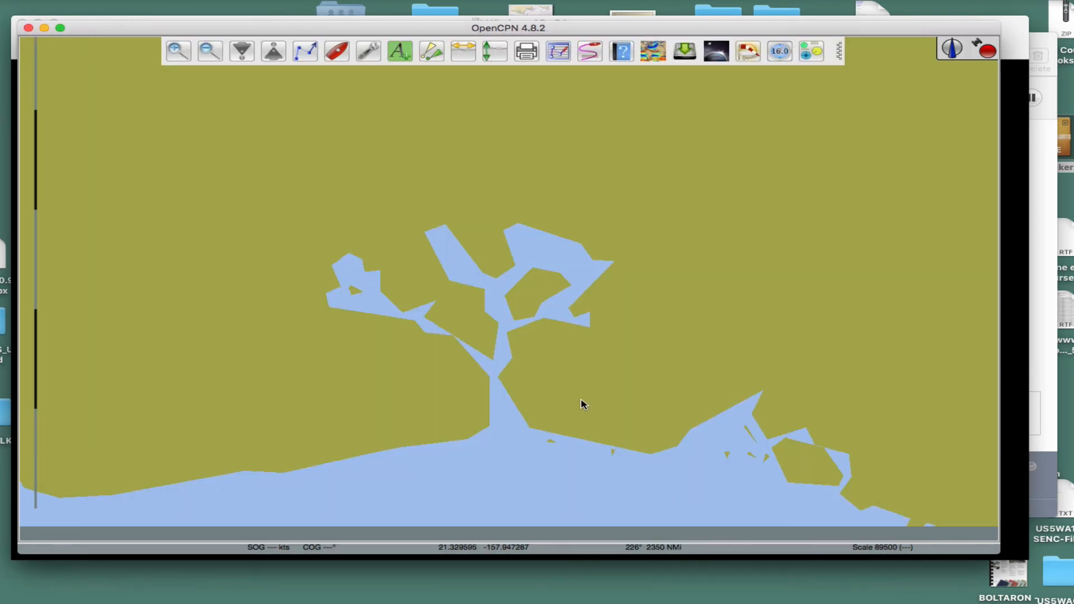
scroll(593, 353, "up", 3)
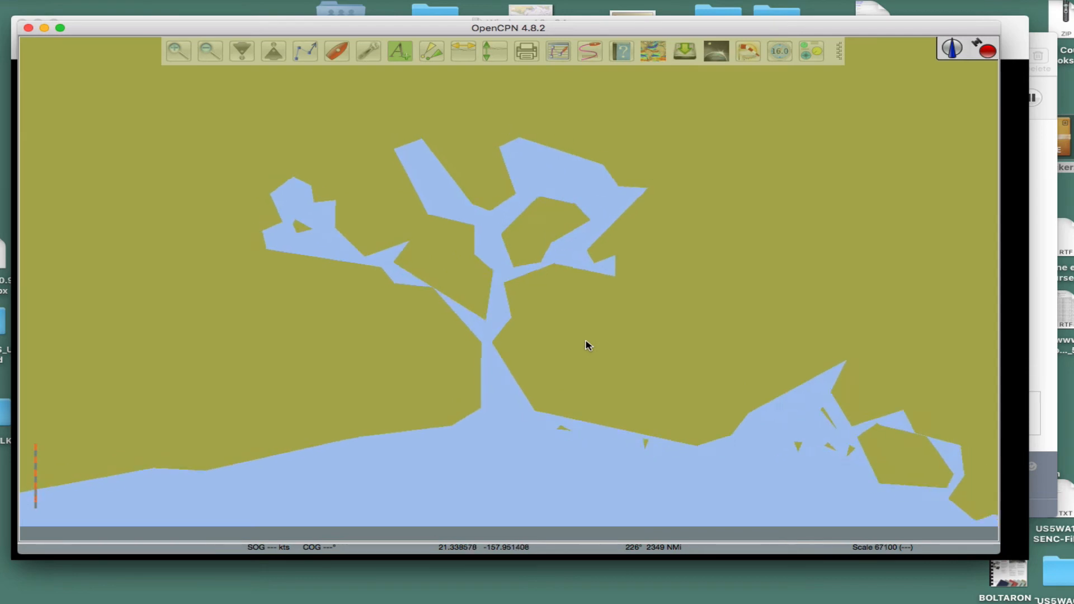
scroll(593, 347, "down", 3)
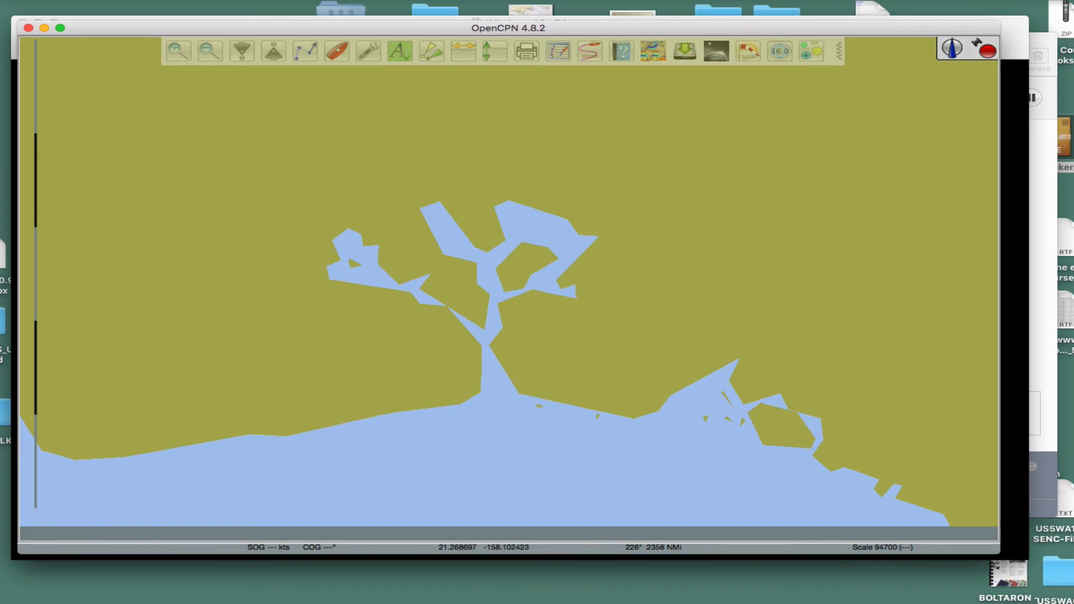
Step: Switch to Finder, open full.png and High.png from the ScreenShots folder together, and compare their harbour coastlines
left_click(56, 603)
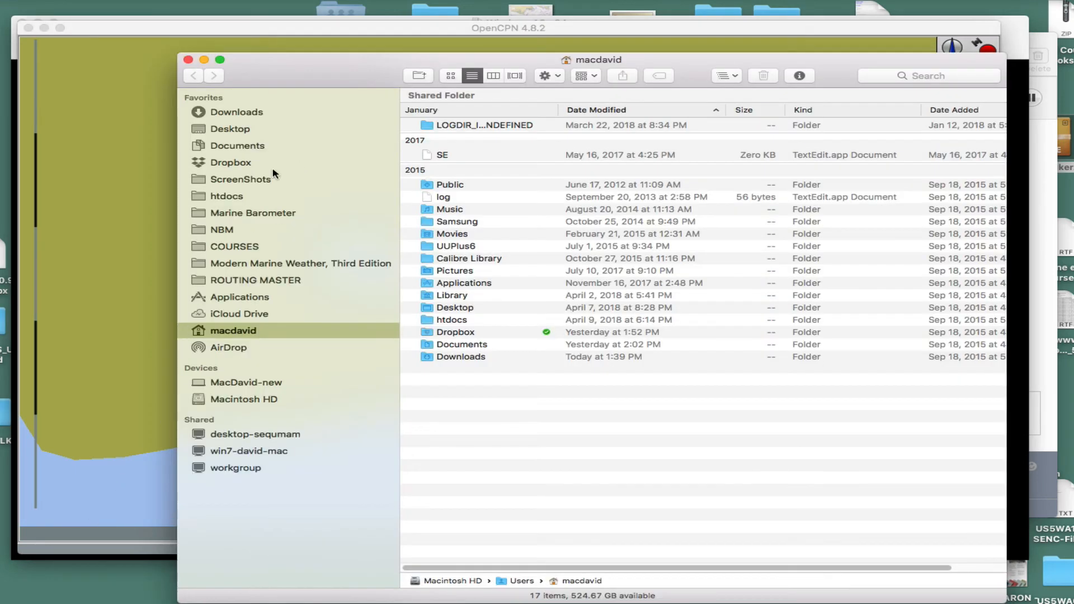
left_click(247, 180)
left_click_drag(848, 258, 525, 189)
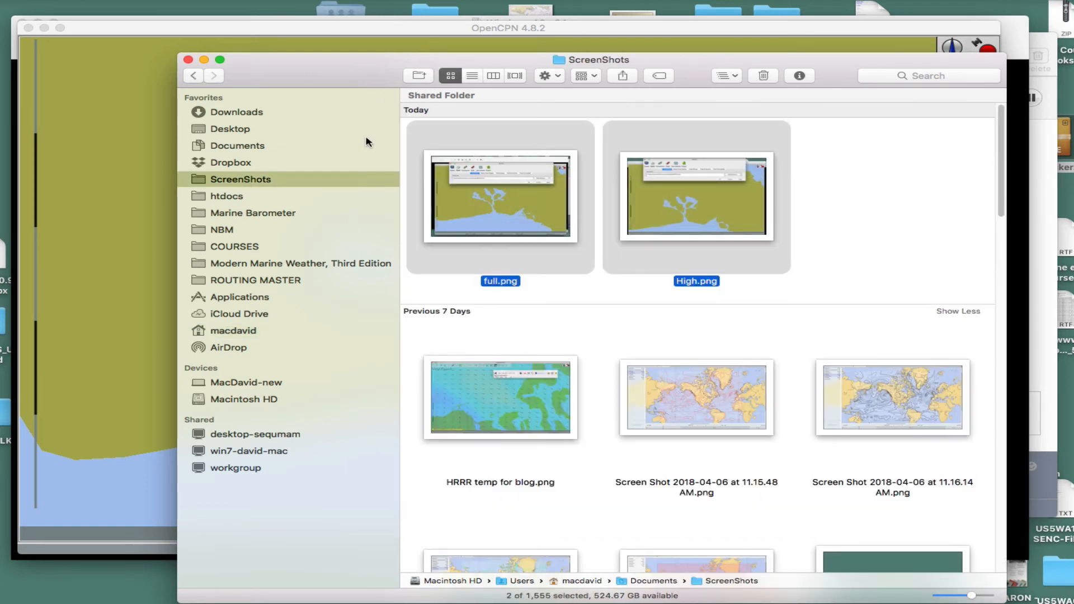
right_click(532, 216)
left_click(562, 237)
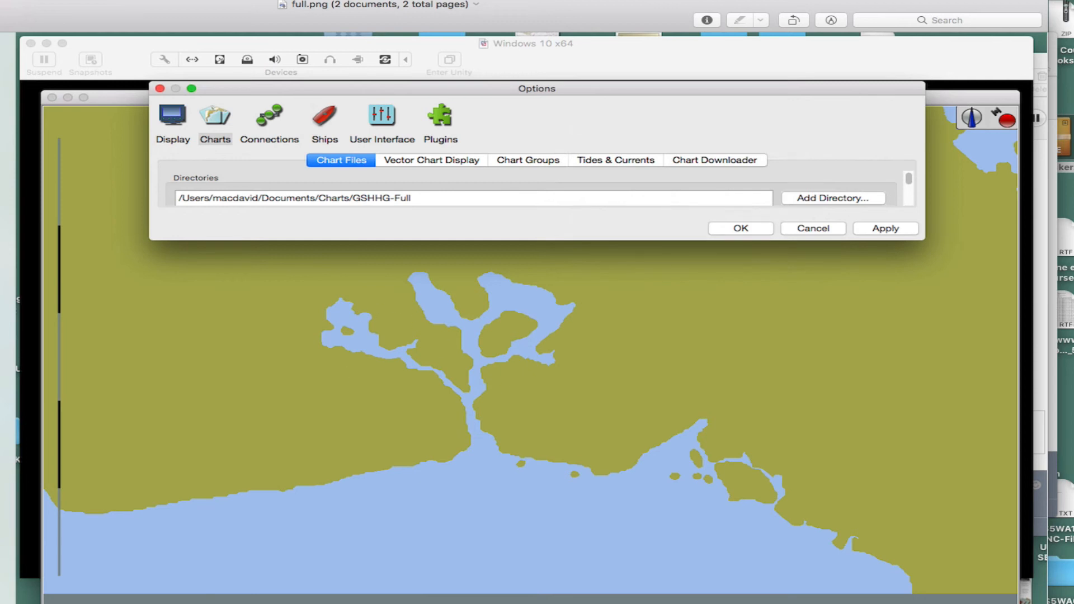
key("Down")
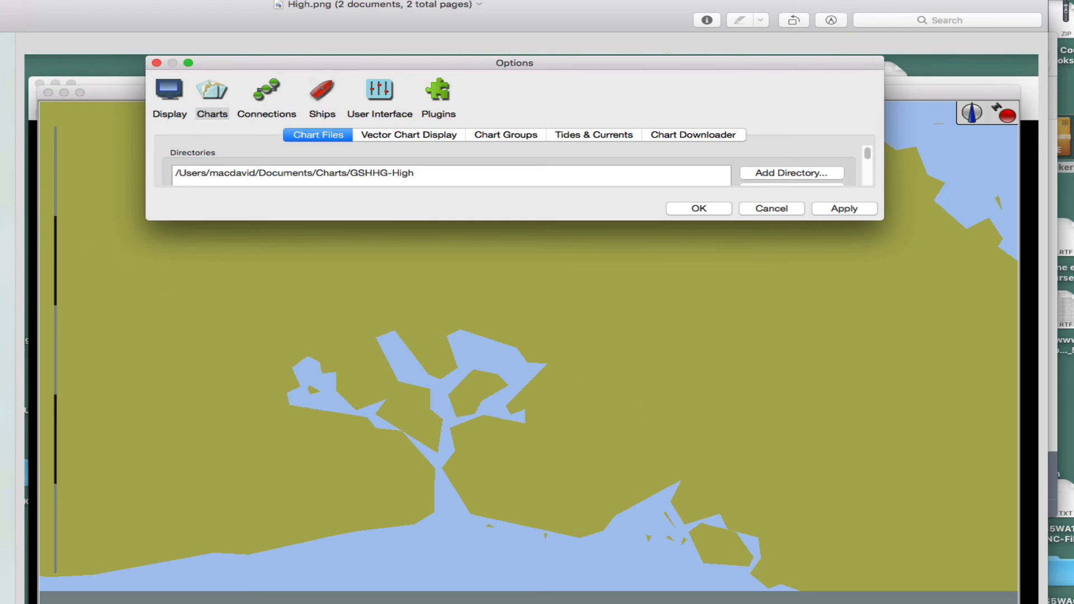
Step: Alternate between full.png and High.png to compare their harbour coastlines, and close the image viewer window
key("Up")
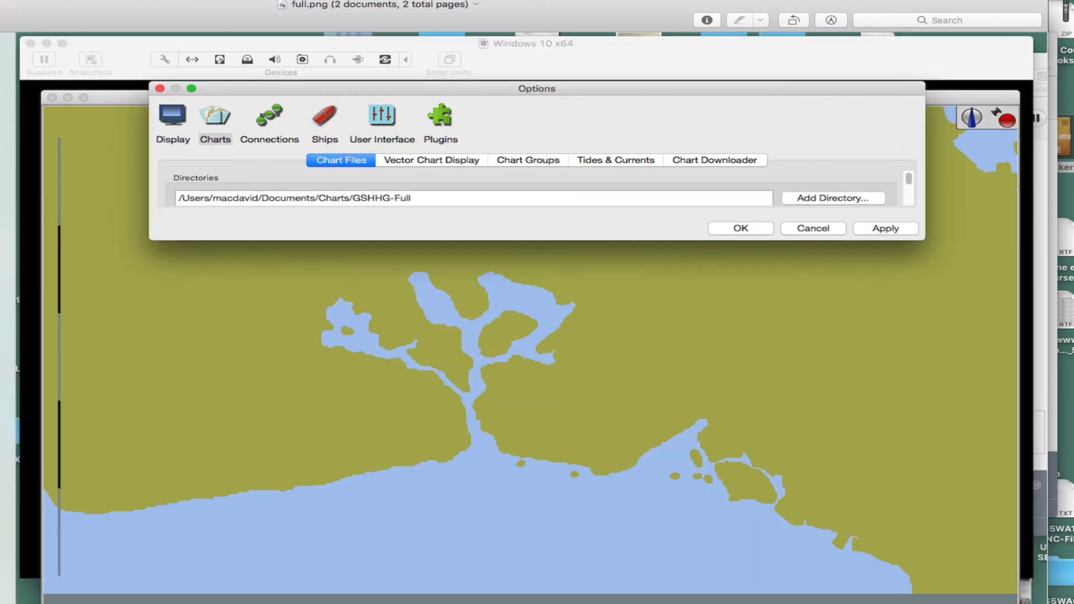
key("Down")
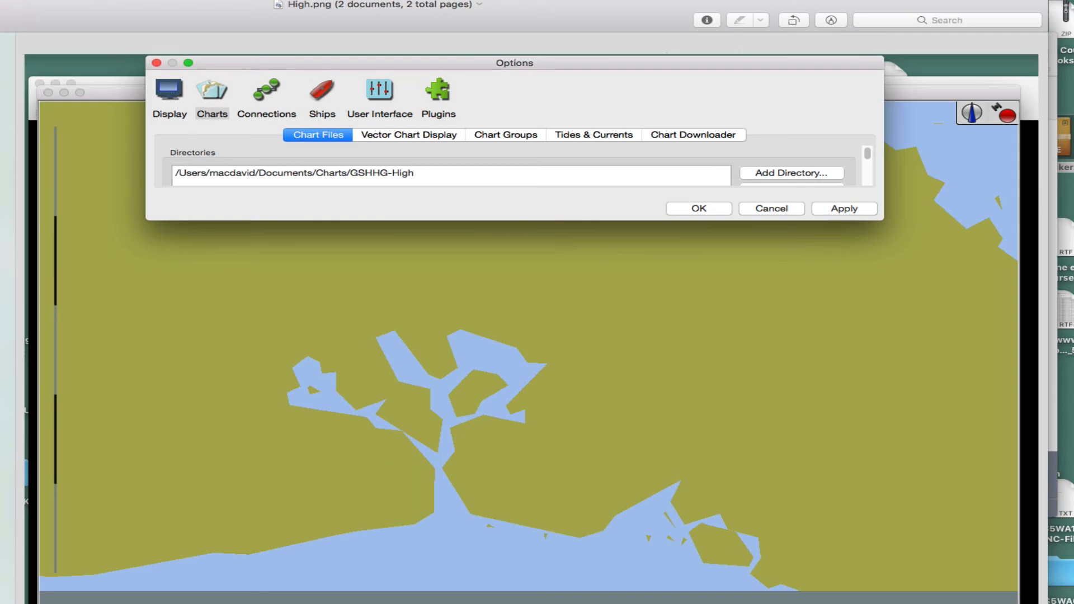
key("Up")
key("Down")
key("Up")
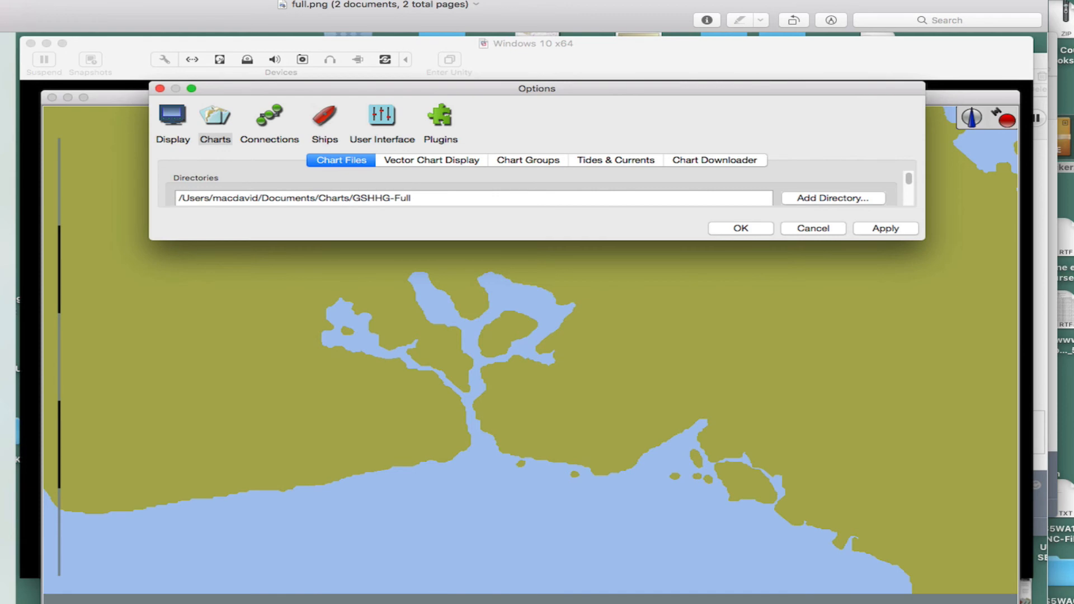
key("Down")
key("Up")
key("super+w")
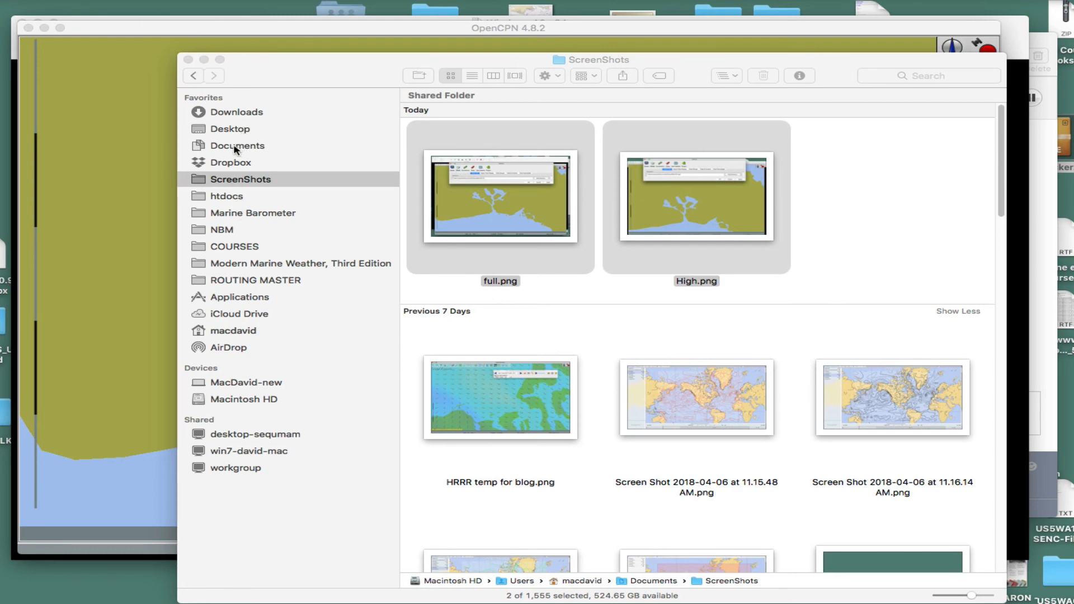
Step: In Finder, open Charts in Documents and expand GSHHG-Full and GSHHG-High to compare the sizes of their poly data files
left_click(237, 148)
left_click(232, 148)
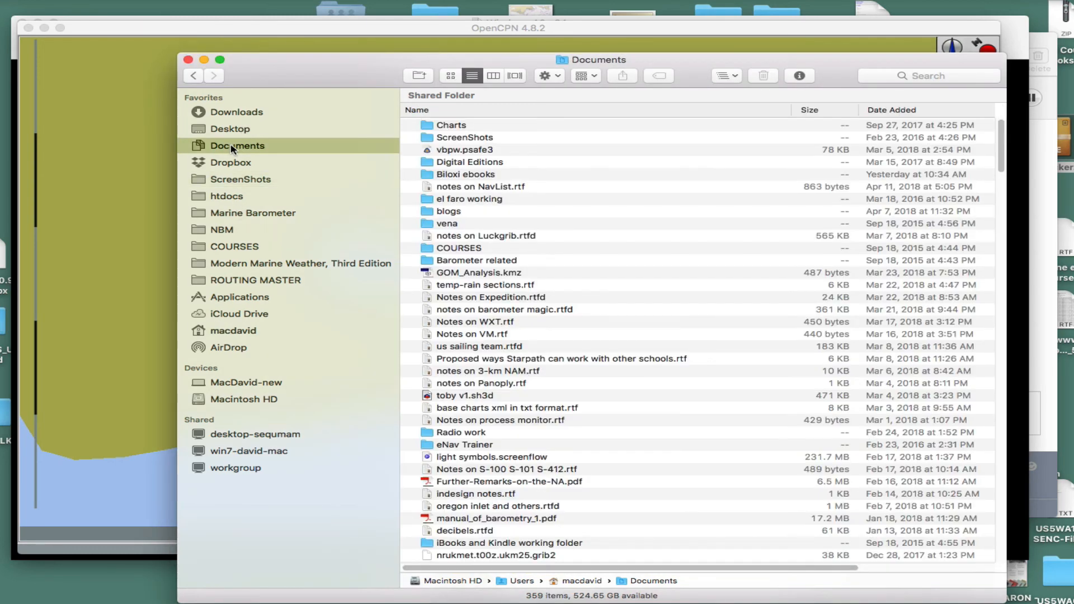
double_click(446, 126)
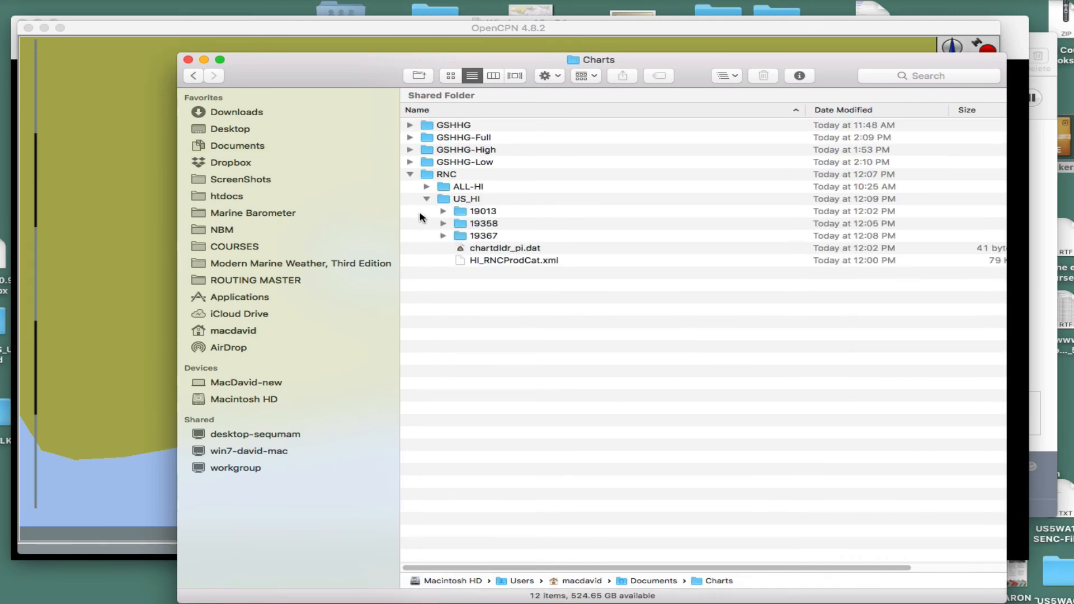
left_click(410, 138)
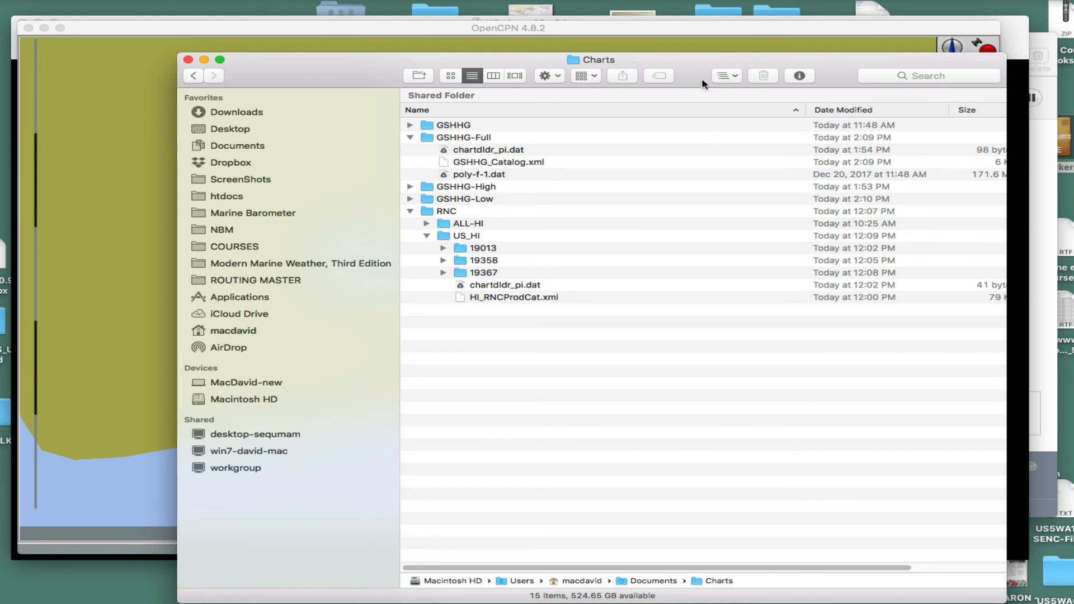
left_click_drag(693, 69, 581, 54)
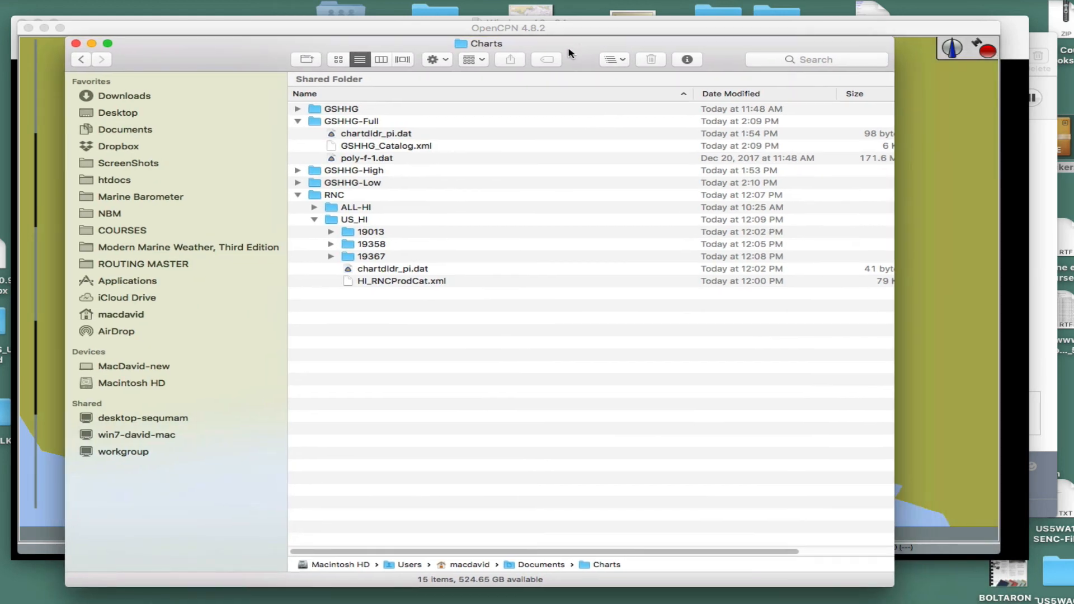
left_click(297, 171)
left_click_drag(896, 262, 974, 261)
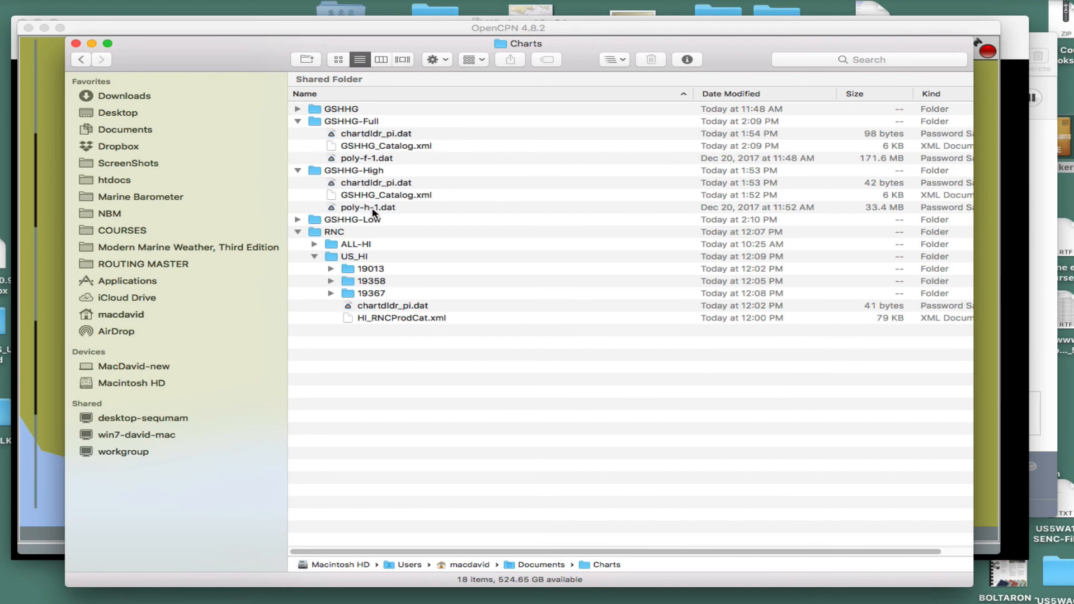
Step: Check the contents and file sizes of the GSHHG and GSHHG-Low folders, collapse both, and close the Finder window
left_click(298, 108)
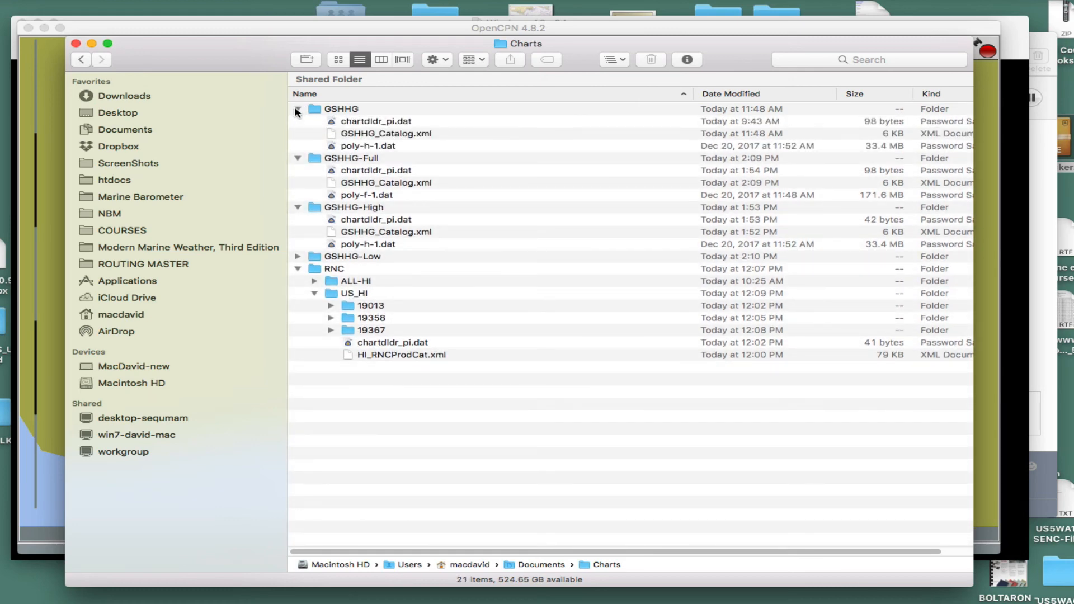
left_click(297, 108)
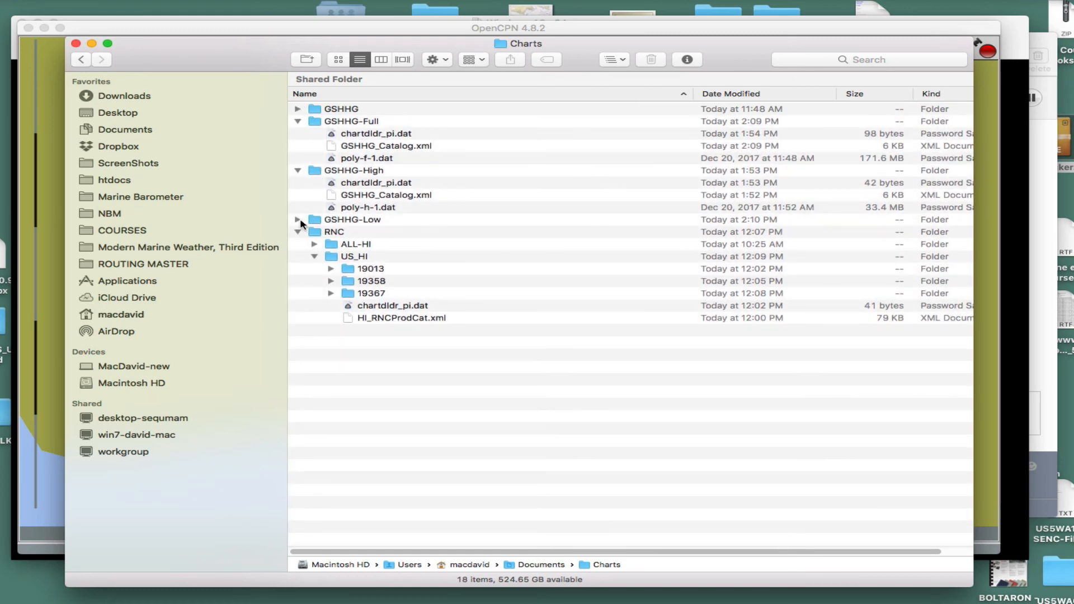
left_click(299, 220)
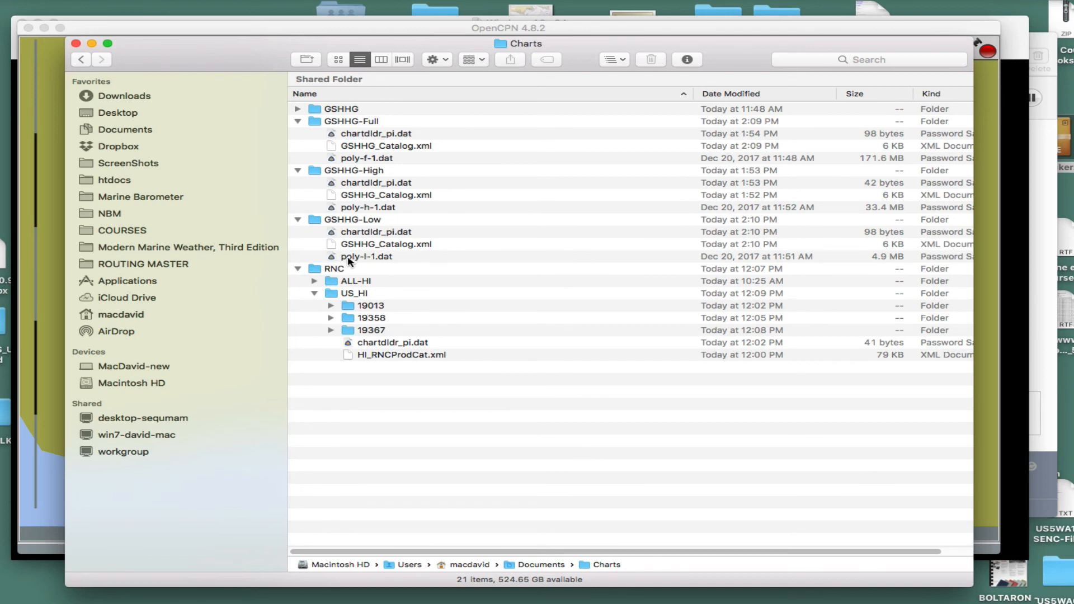
left_click(298, 220)
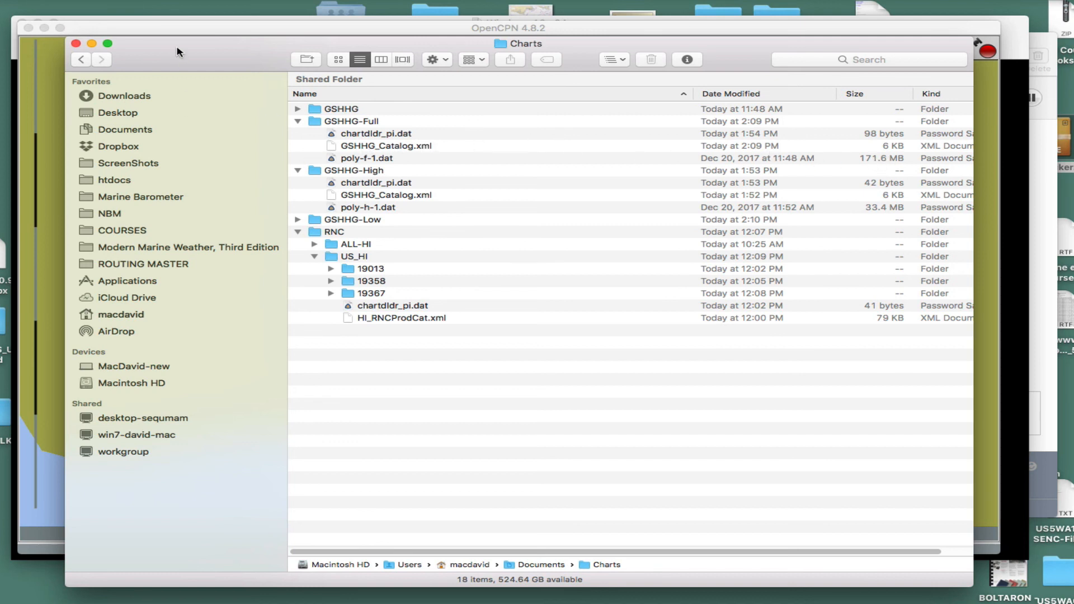
left_click(75, 45)
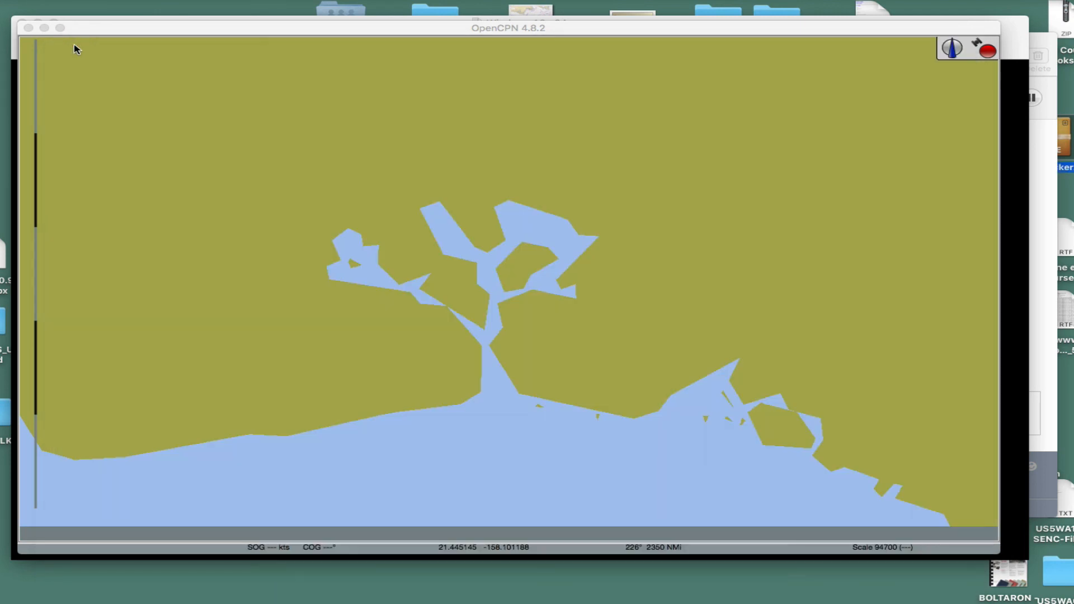
Step: Remove the GSHHG-High directory from the OpenCPN chart files, apply the options, and view the default coastlines of the Hawaiian islands
scroll(538, 389, "down", 2)
scroll(532, 397, "down", 3)
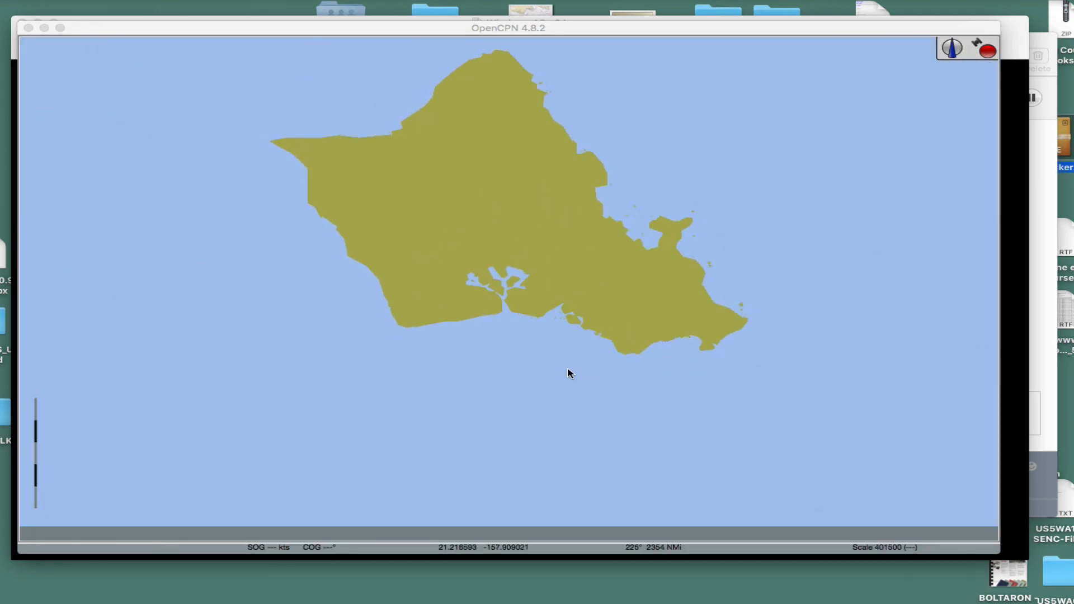
scroll(582, 338, "up", 2)
scroll(583, 338, "down", 1)
scroll(475, 252, "down", 2)
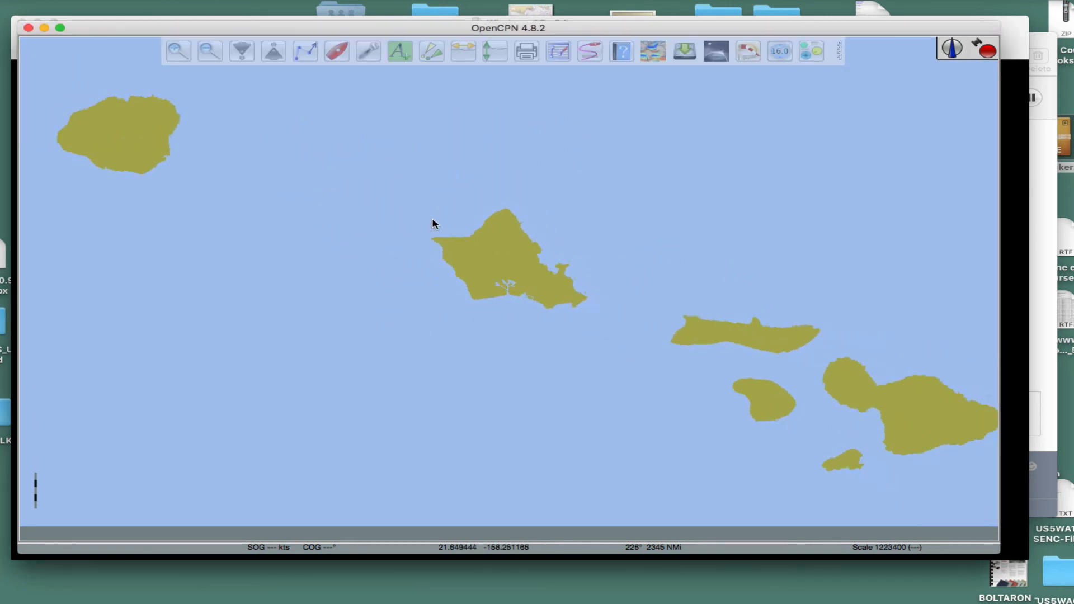
mouse_move(379, 31)
left_click(369, 52)
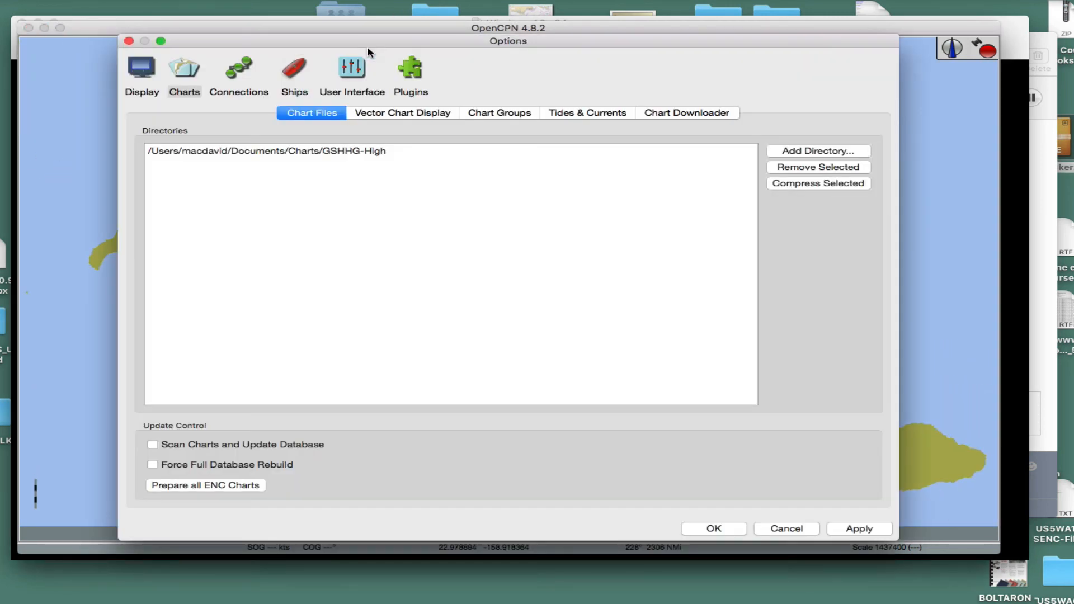
left_click(315, 151)
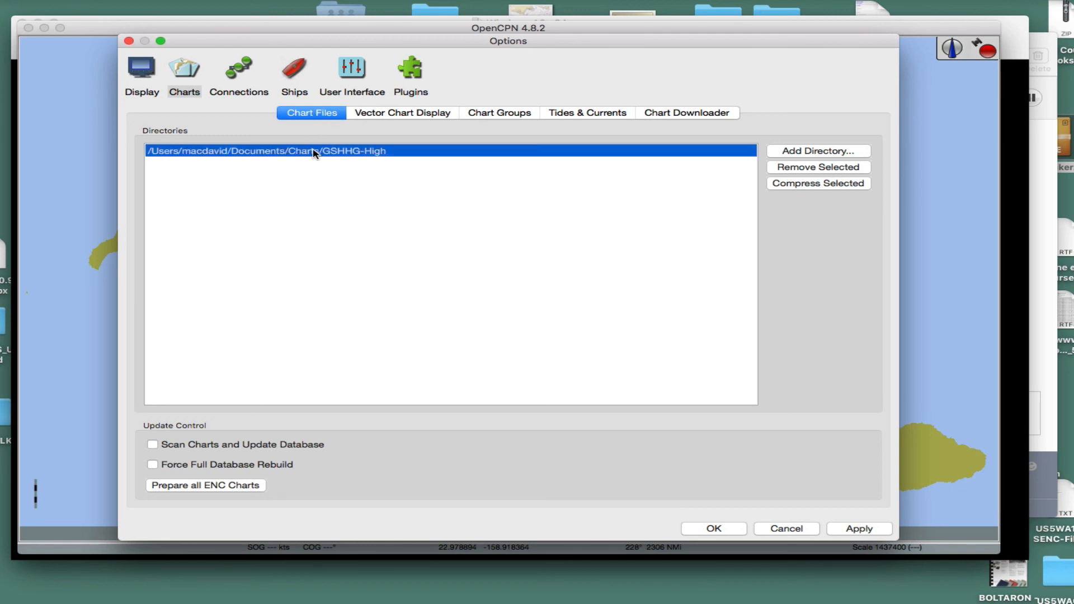
left_click(810, 166)
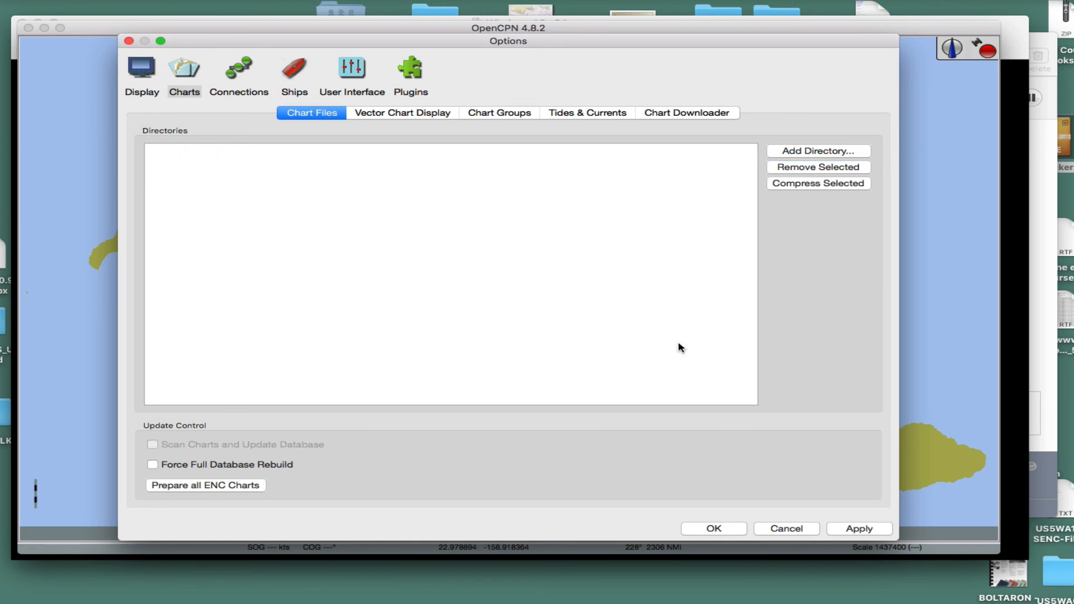
left_click(859, 529)
left_click(719, 532)
left_click_drag(664, 391, 350, 219)
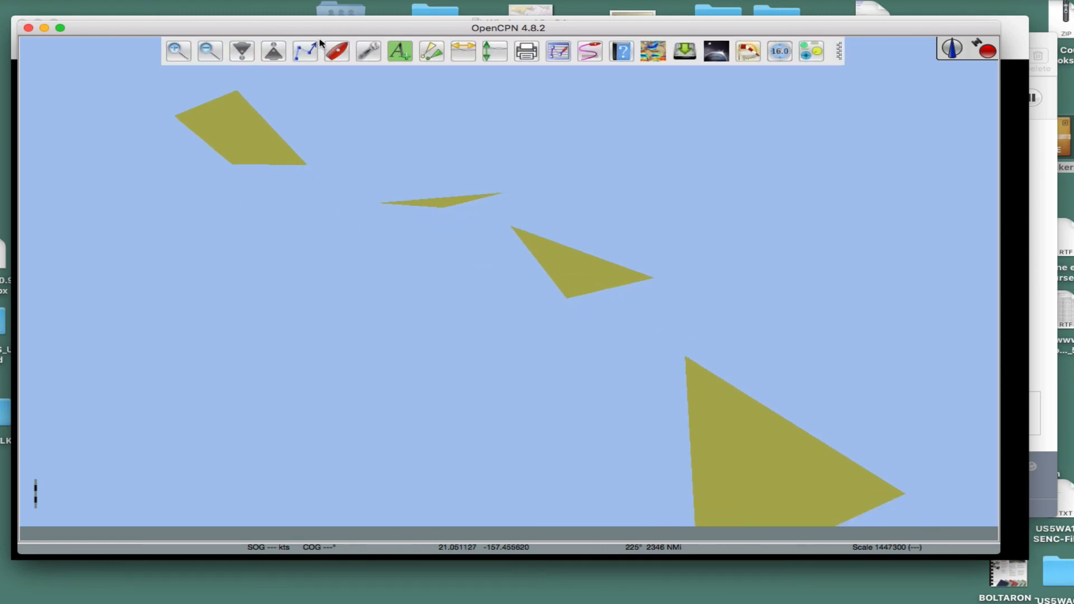
Step: Reopen the chart files options and bring up the chooser for adding a chart directory, showing the Charts folder
left_click(369, 52)
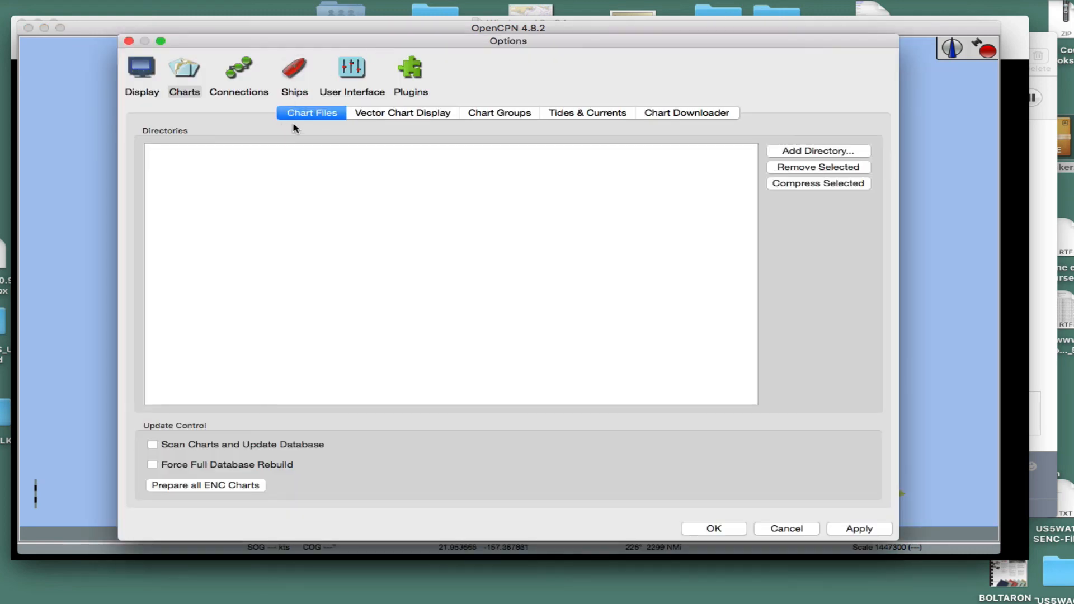
left_click(825, 153)
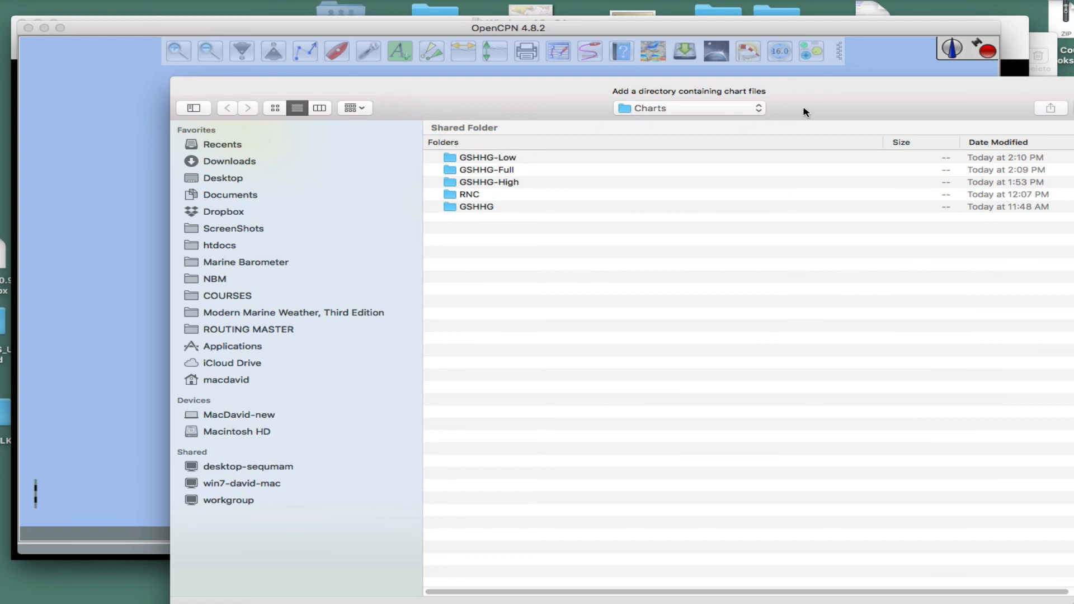
left_click_drag(803, 108, 663, 87)
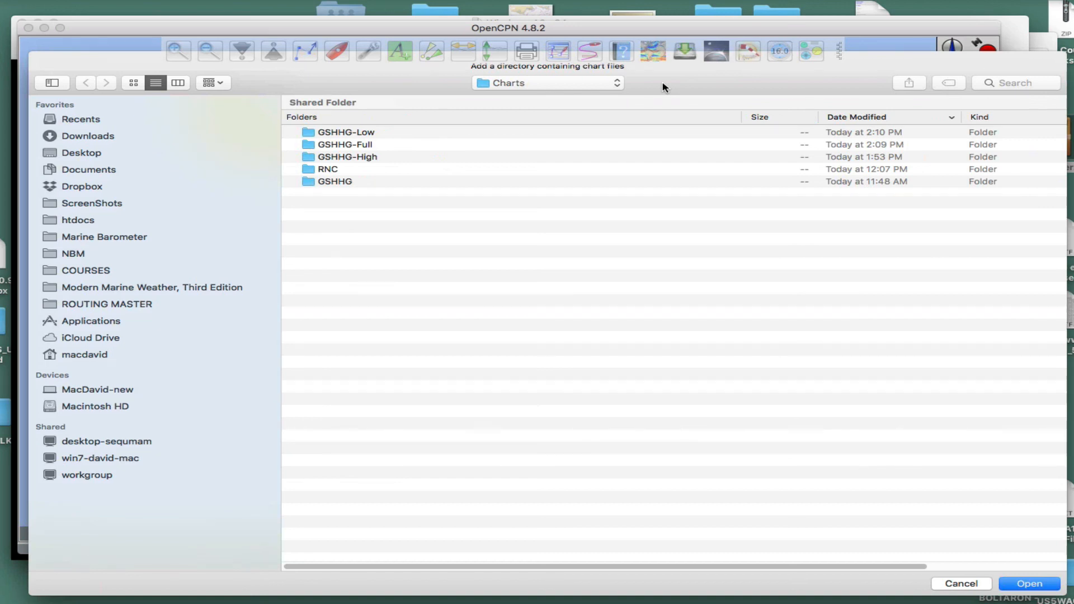
left_click(624, 1)
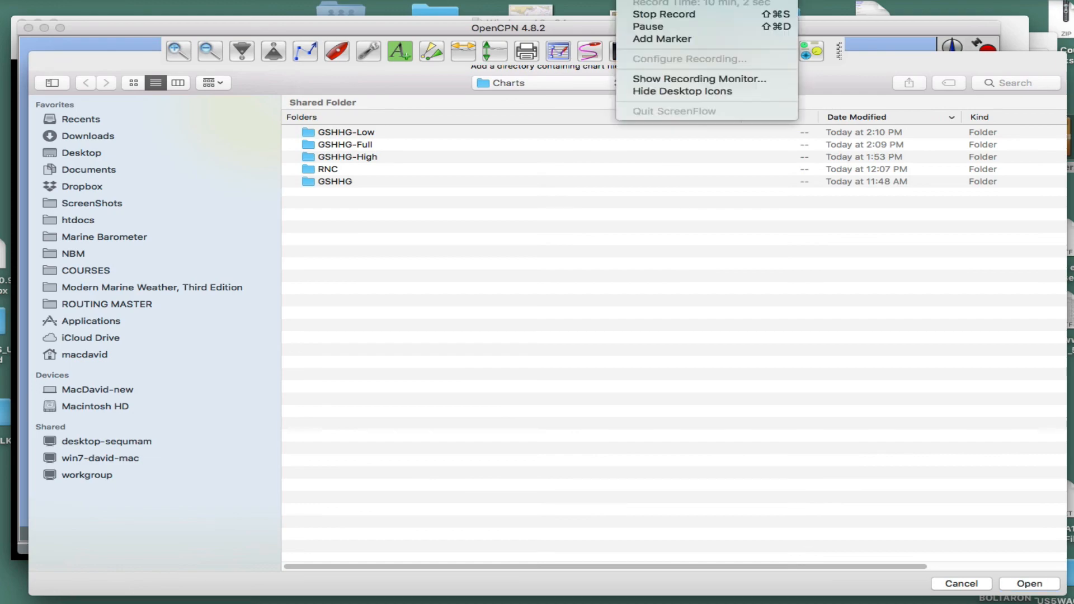